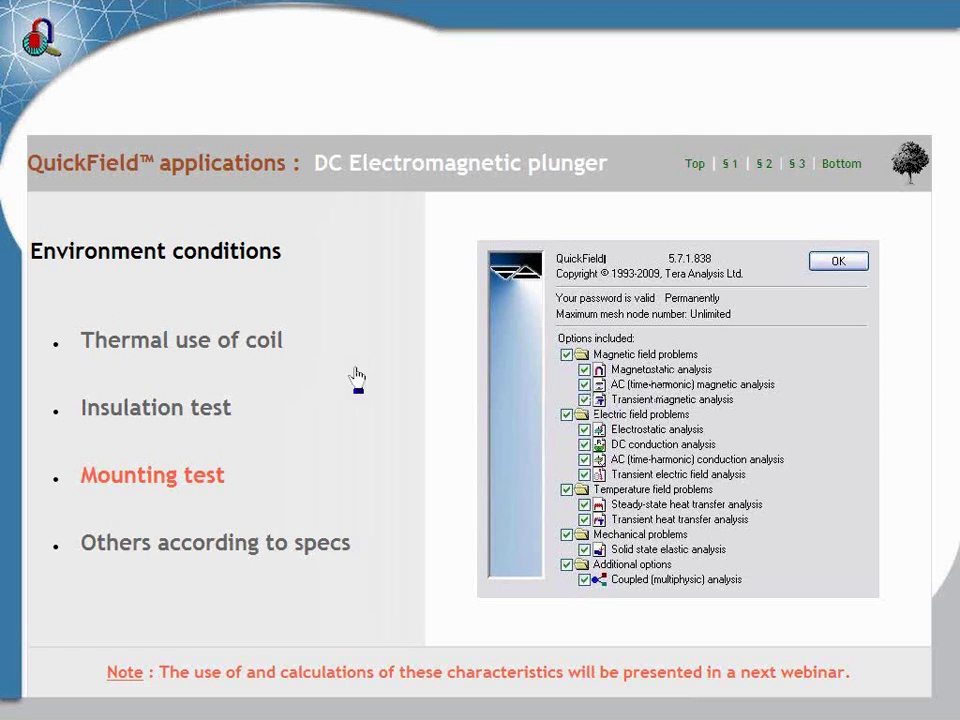
- Advance the presentation from Environment conditions to the 'A simple design' slide
key("Page_Down")
- Put a clock on the desktop from the Start menu
key("super")
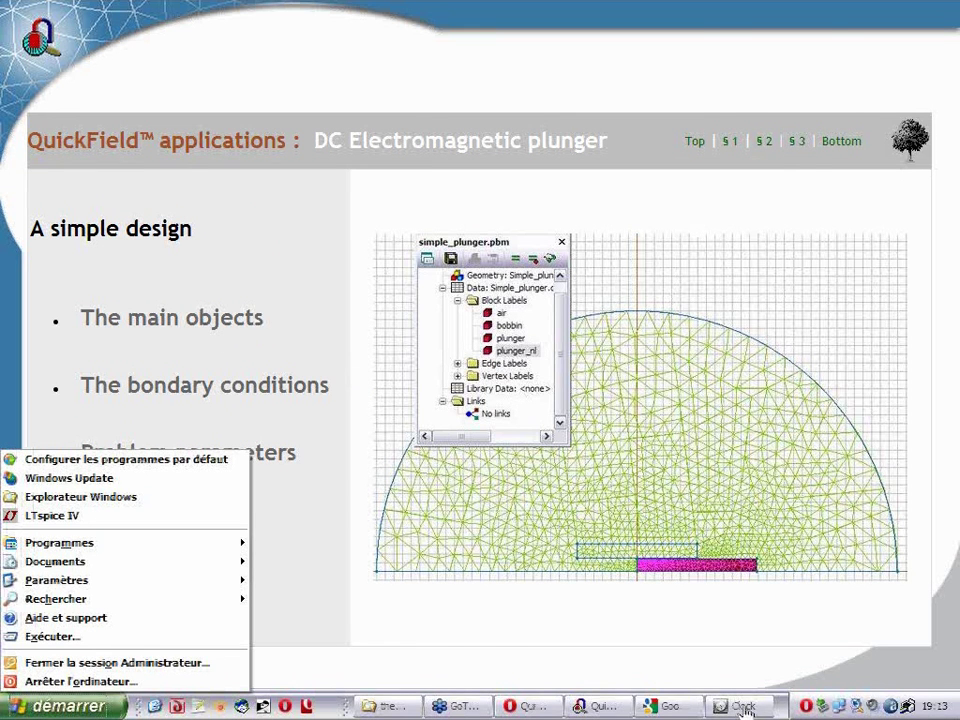
left_click(745, 708)
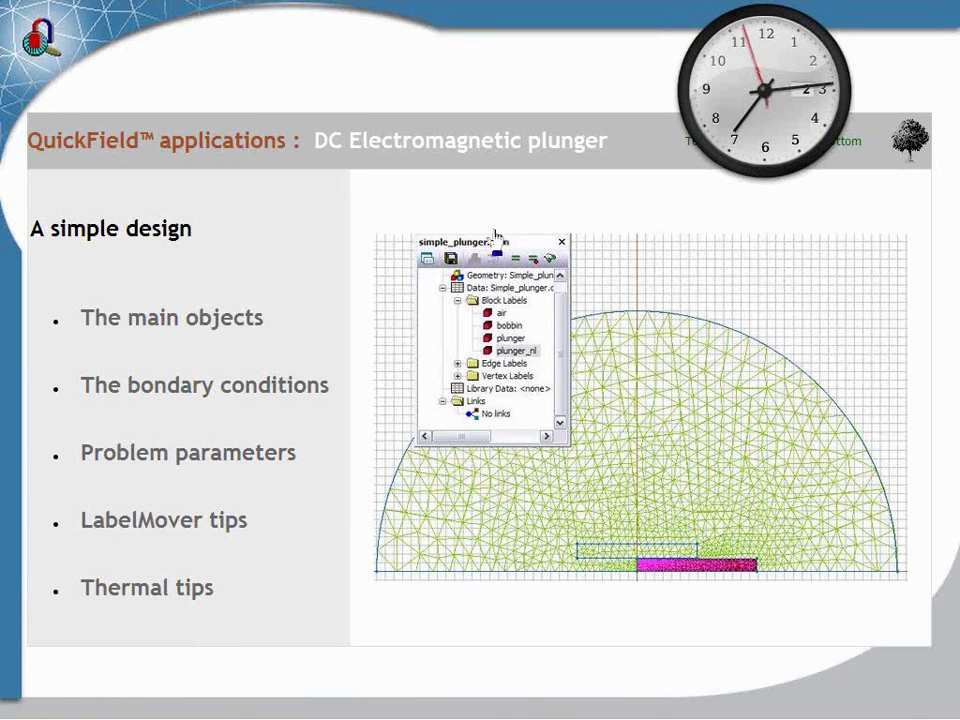
mouse_move(545, 709)
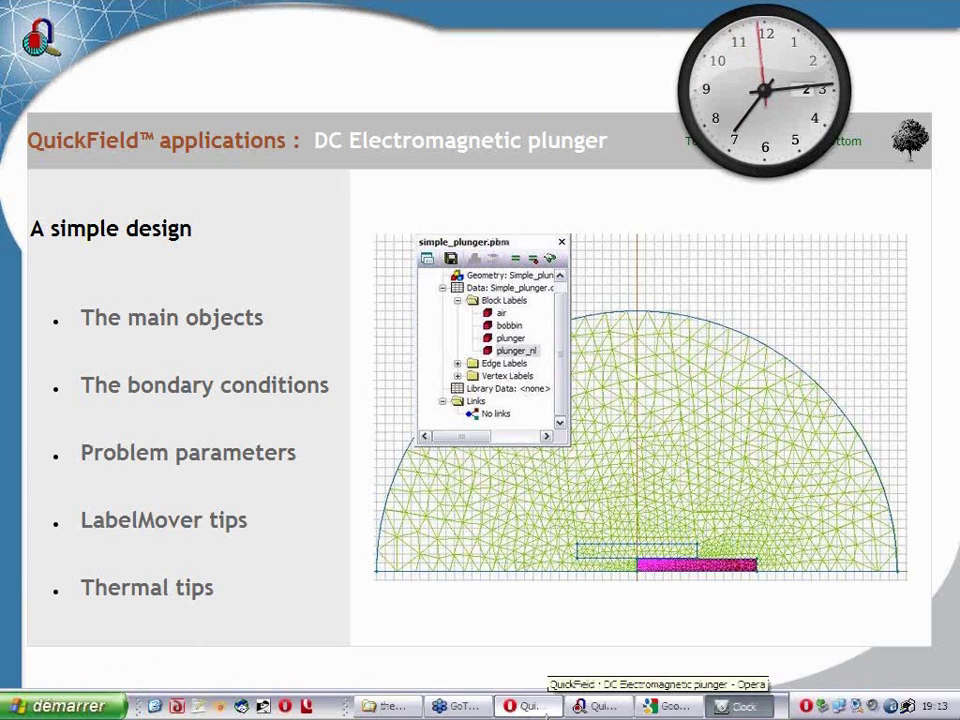
- Maximize the Type3 model, close simple_plunger, and zoom in on the bottom-centre coil
left_click(414, 708)
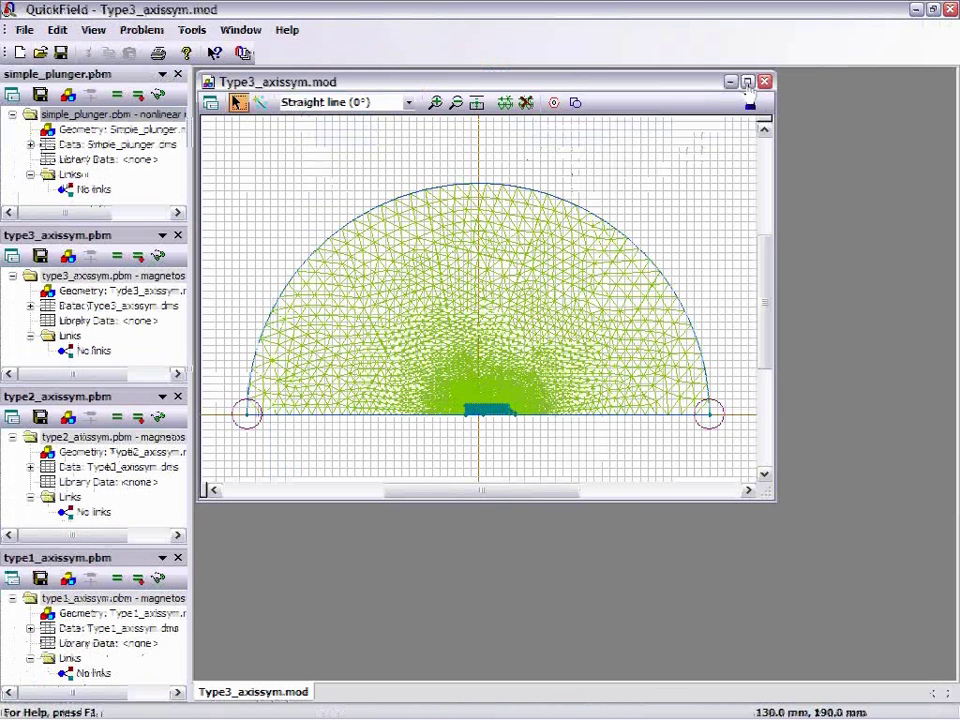
left_click(747, 82)
left_click(178, 74)
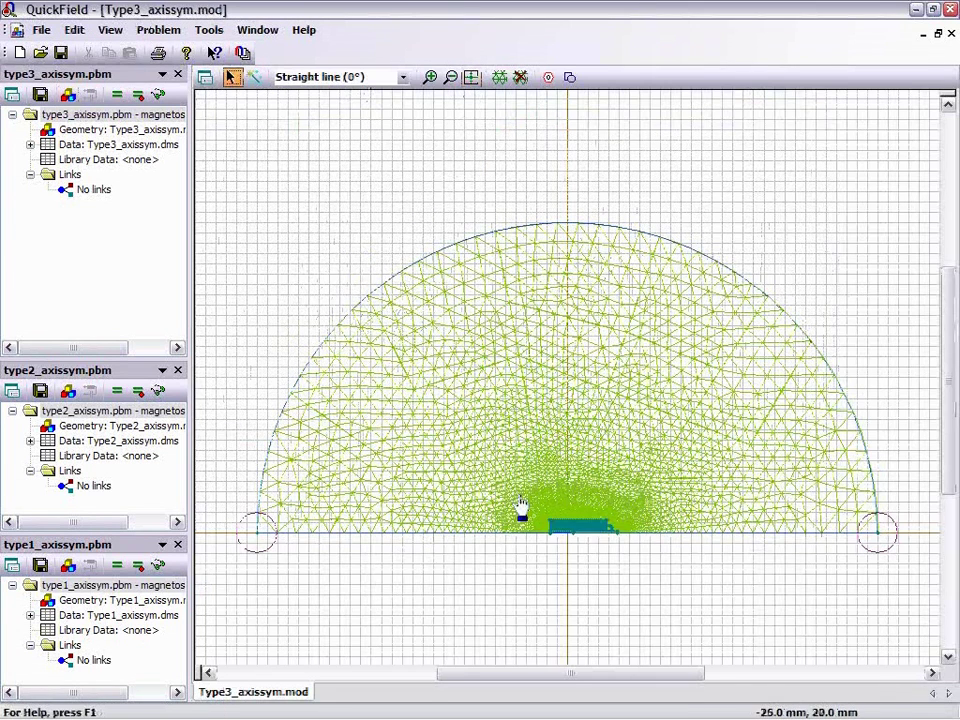
left_click_drag(510, 490, 644, 568)
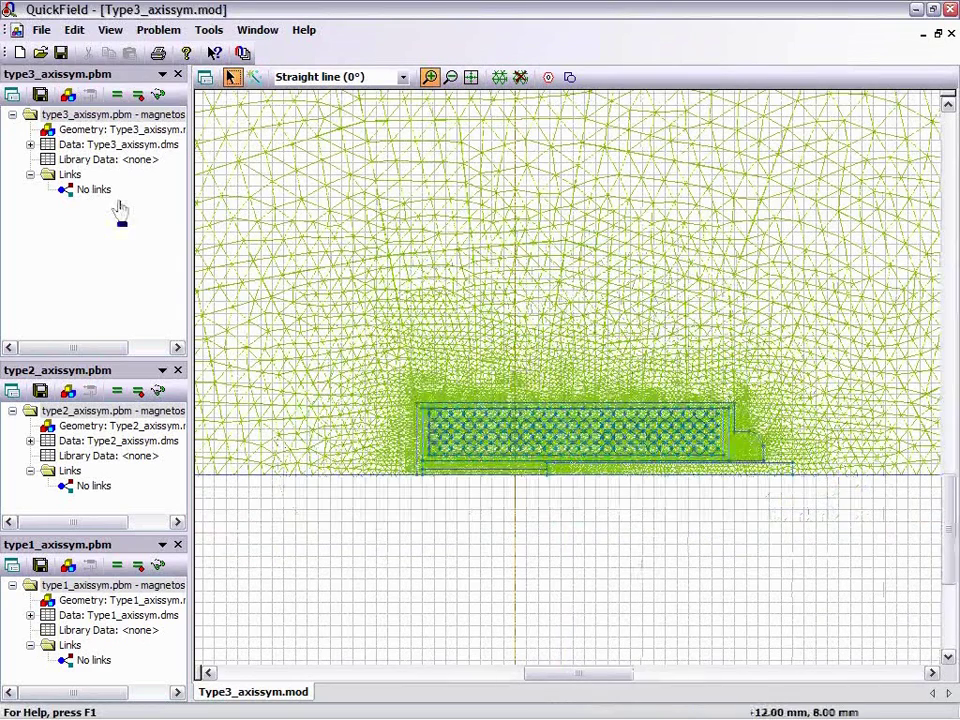
- Highlight the Type3 body block label, then close the type3_axissym problem
left_click(31, 145)
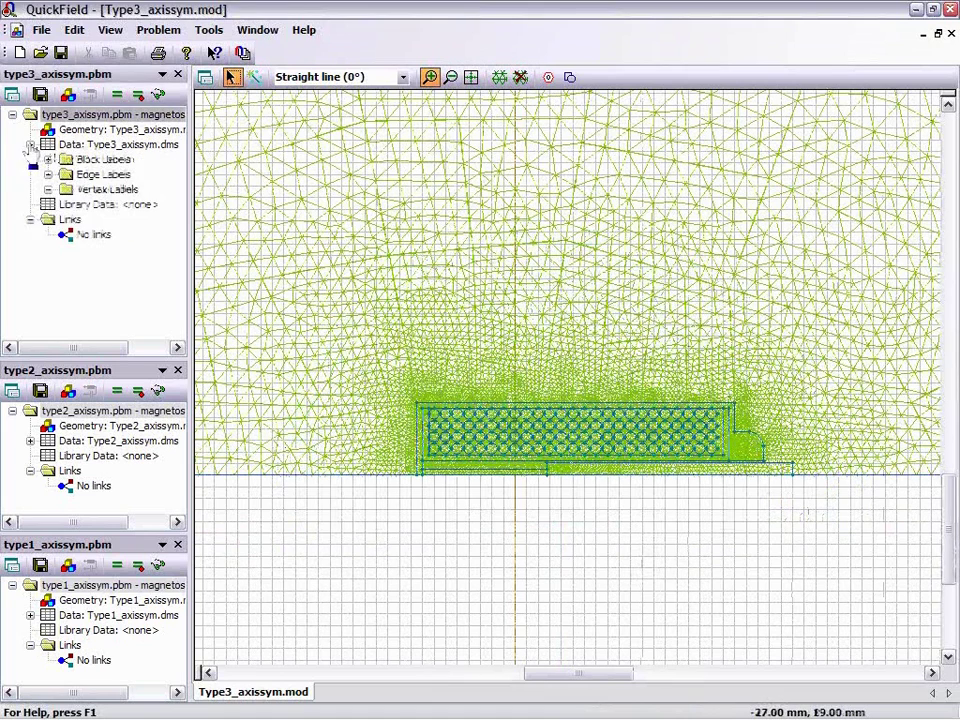
left_click(48, 159)
left_click(107, 205)
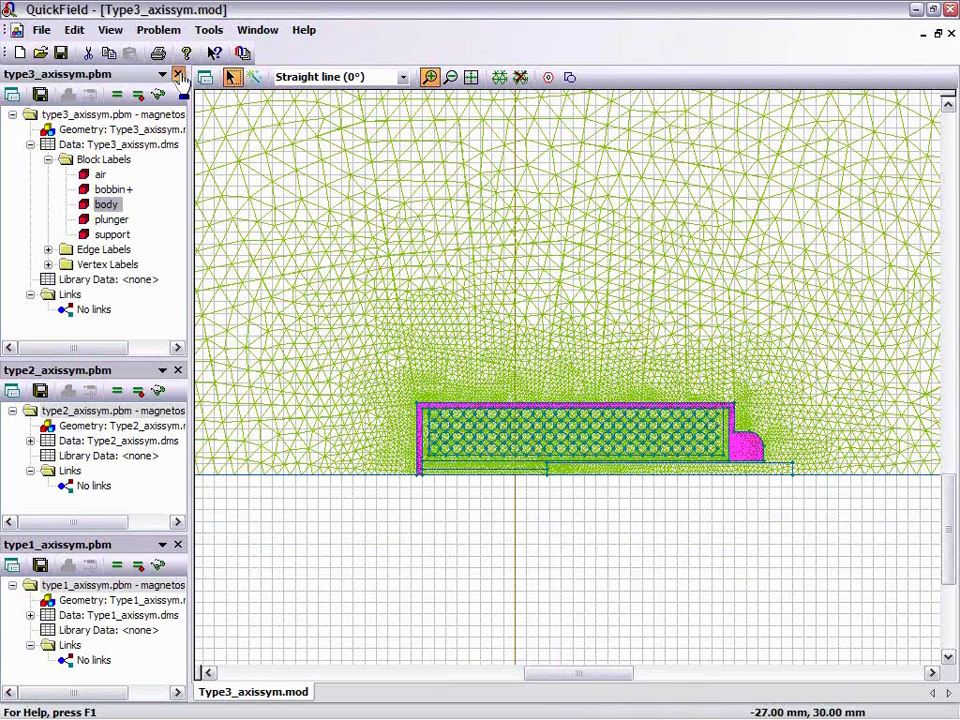
left_click(178, 76)
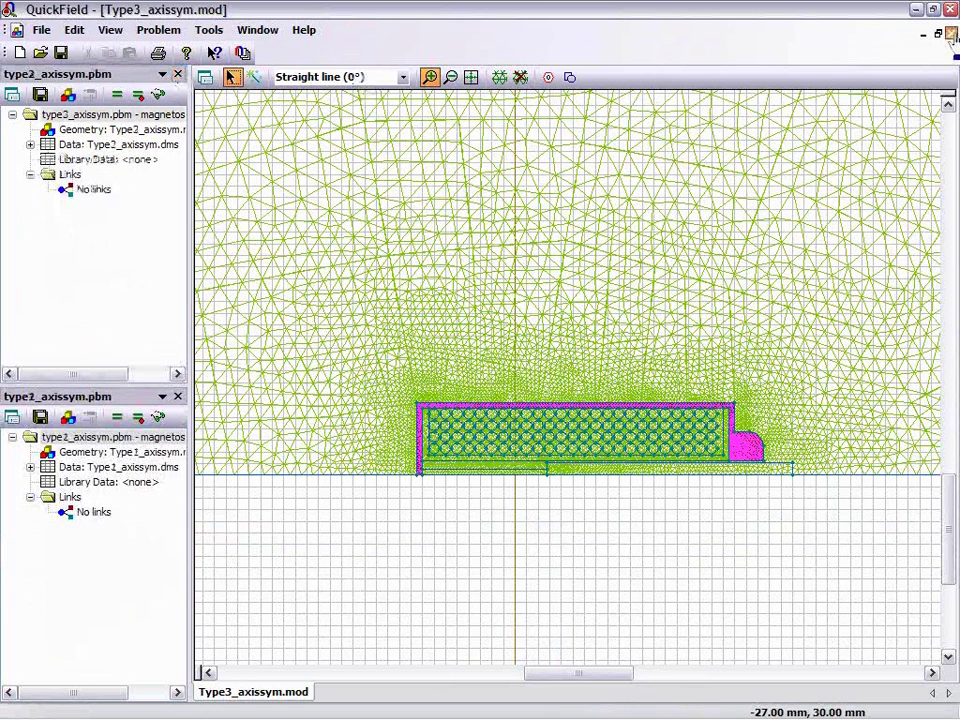
- Open the Type2 geometry, zoom in on its coil, then close the type2_axissym problem
left_click(952, 35)
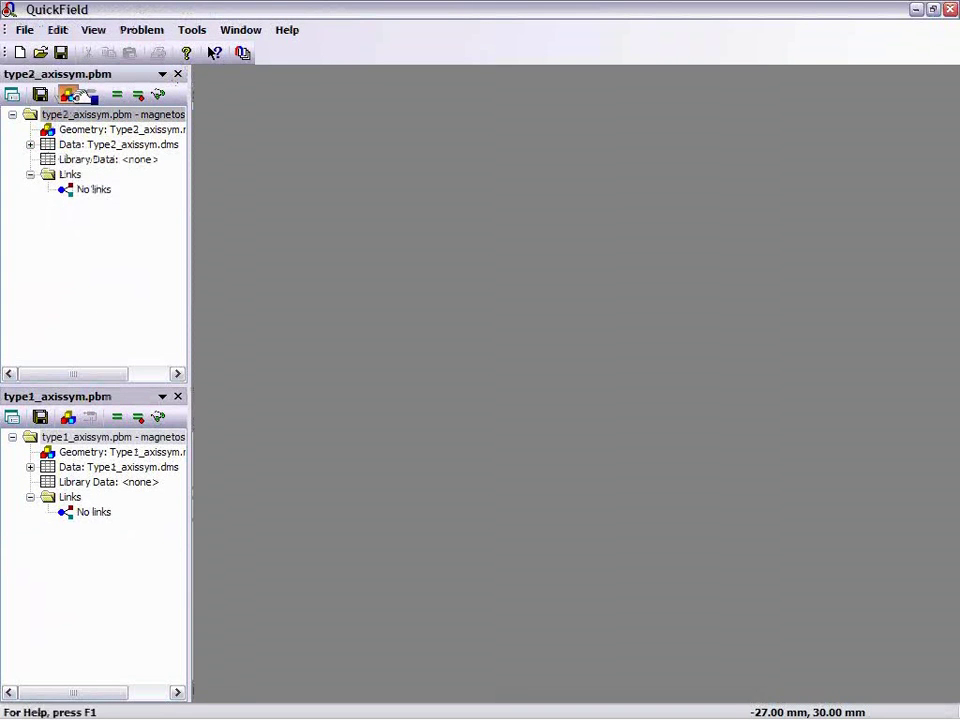
left_click(72, 94)
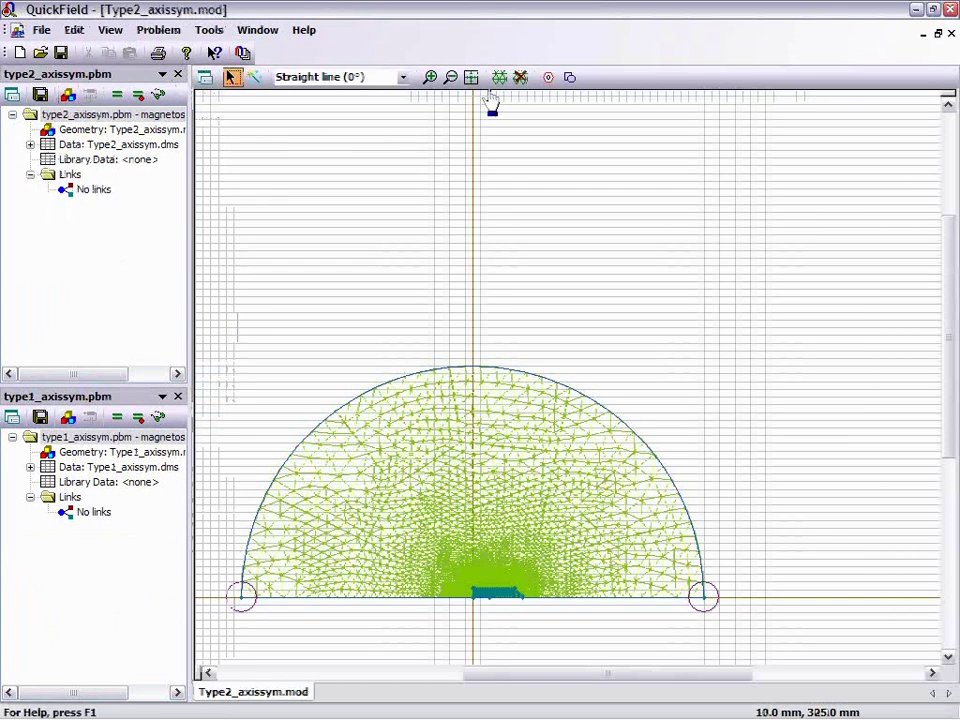
left_click(429, 77)
left_click_drag(438, 532, 531, 603)
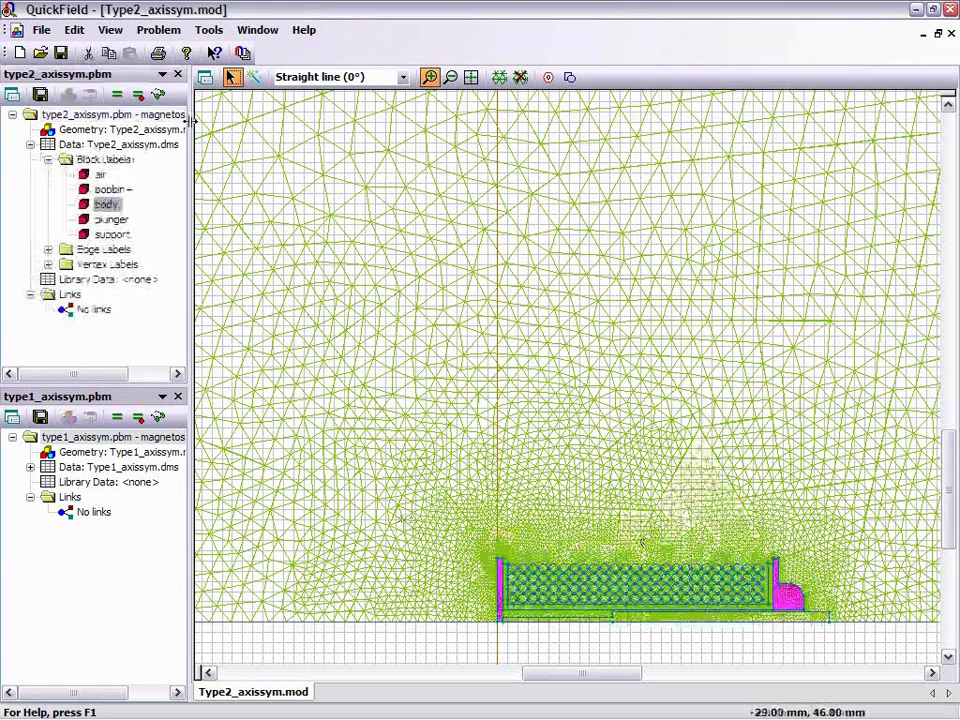
left_click(179, 77)
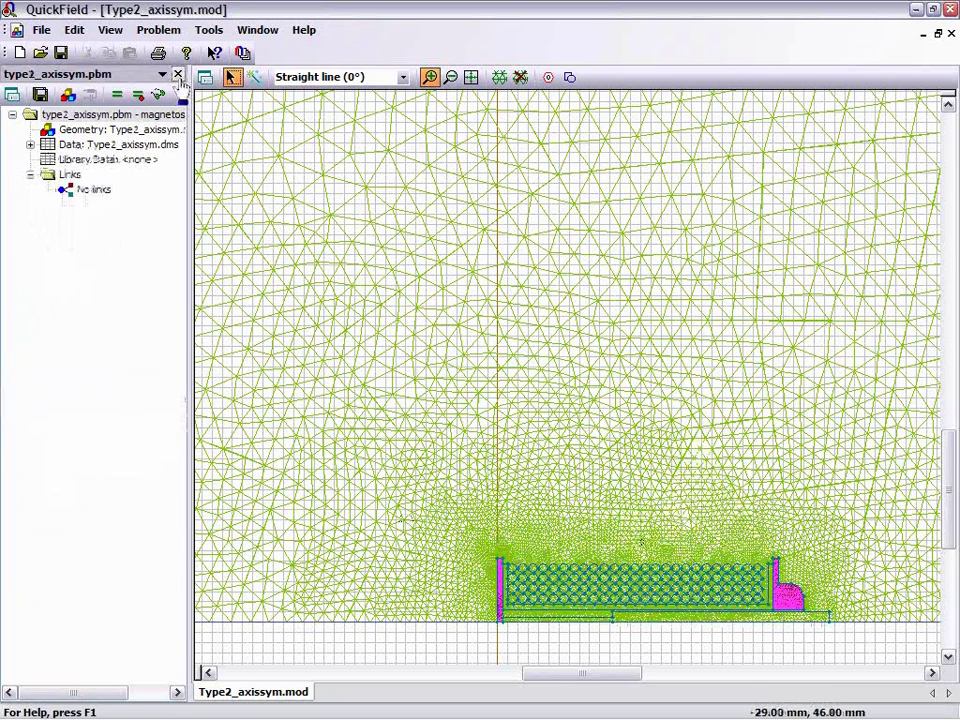
left_click(951, 34)
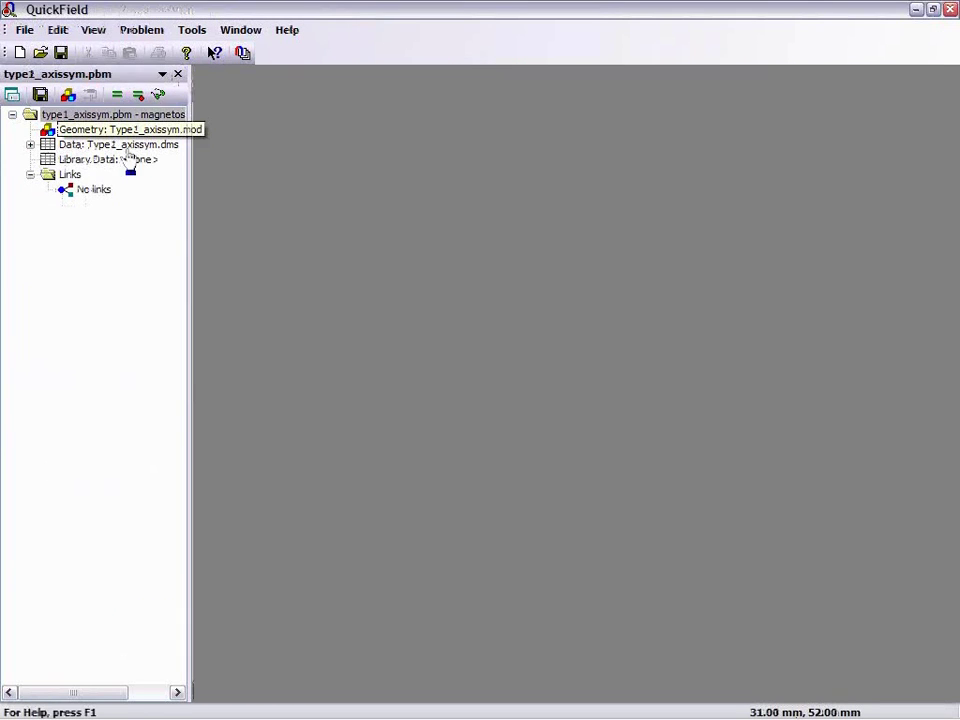
- Show the Type1 geometry maximized and zoomed, with the bobbin+ coil blocks highlighted
left_click(30, 144)
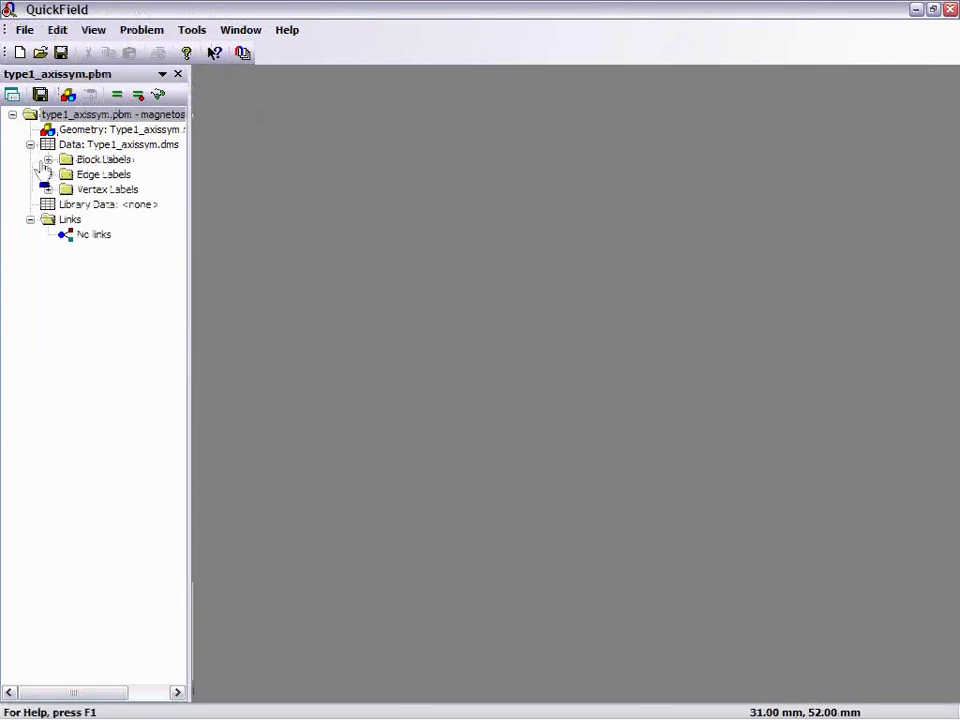
left_click(48, 159)
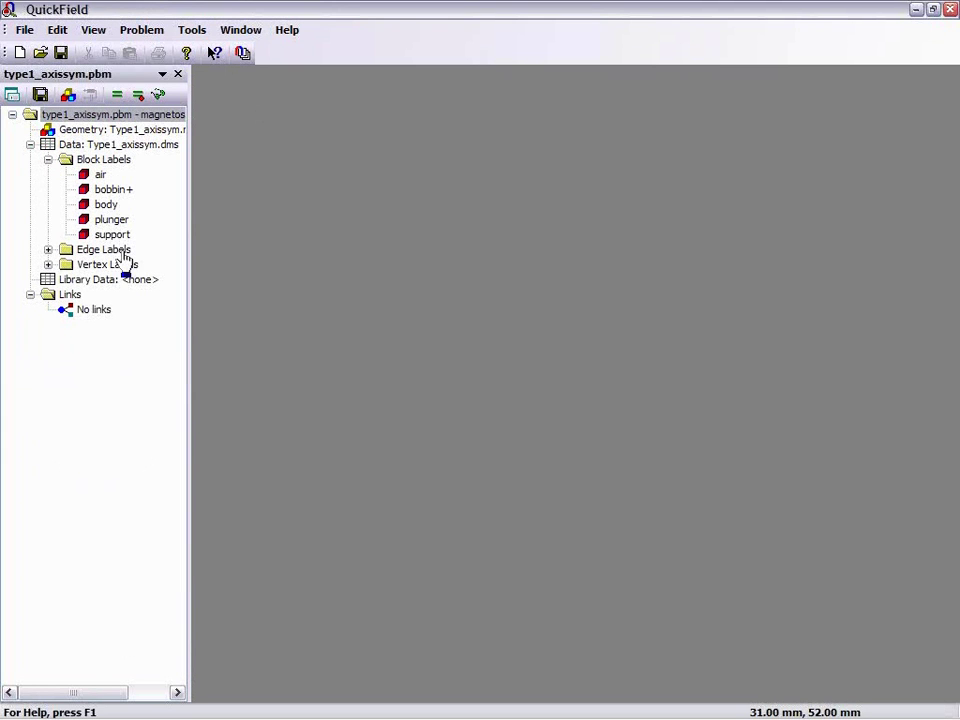
left_click(118, 223)
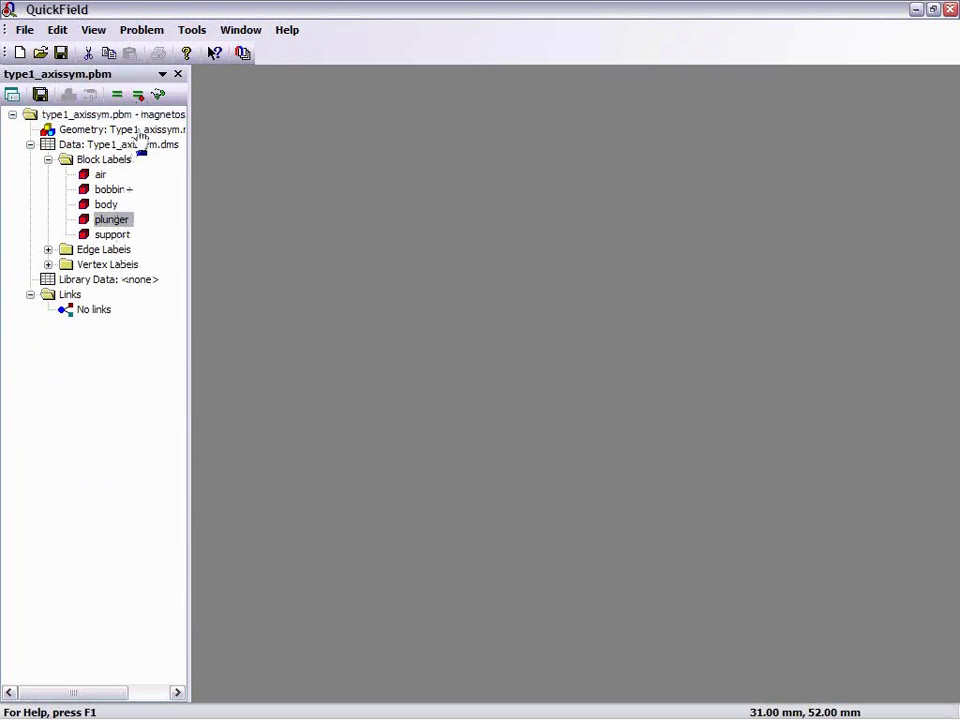
left_click_drag(88, 150, 130, 163)
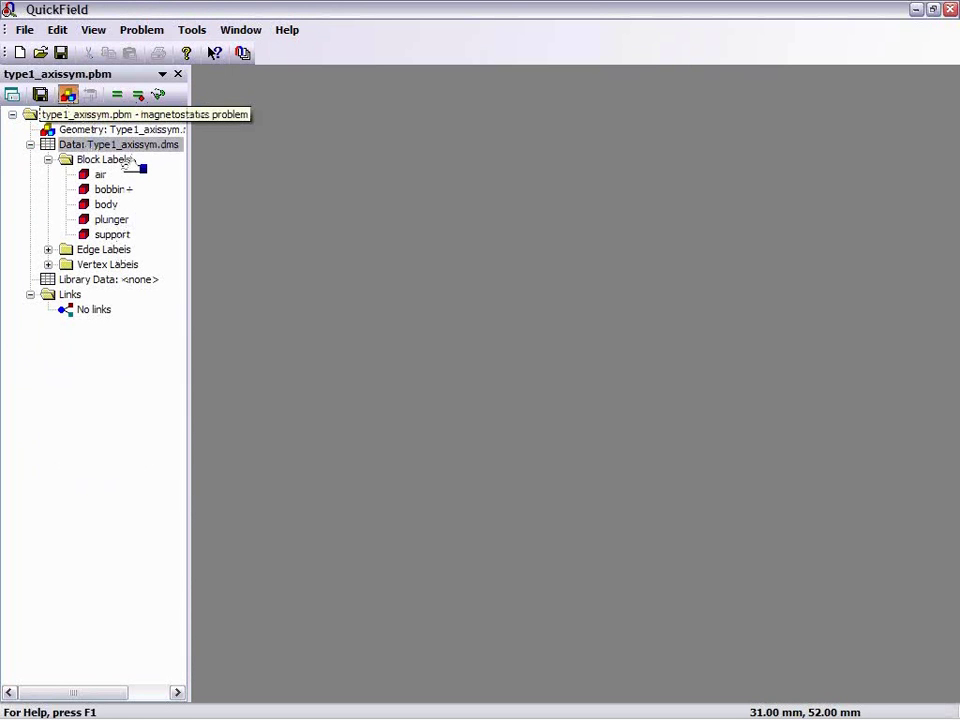
left_click_drag(128, 165, 126, 224)
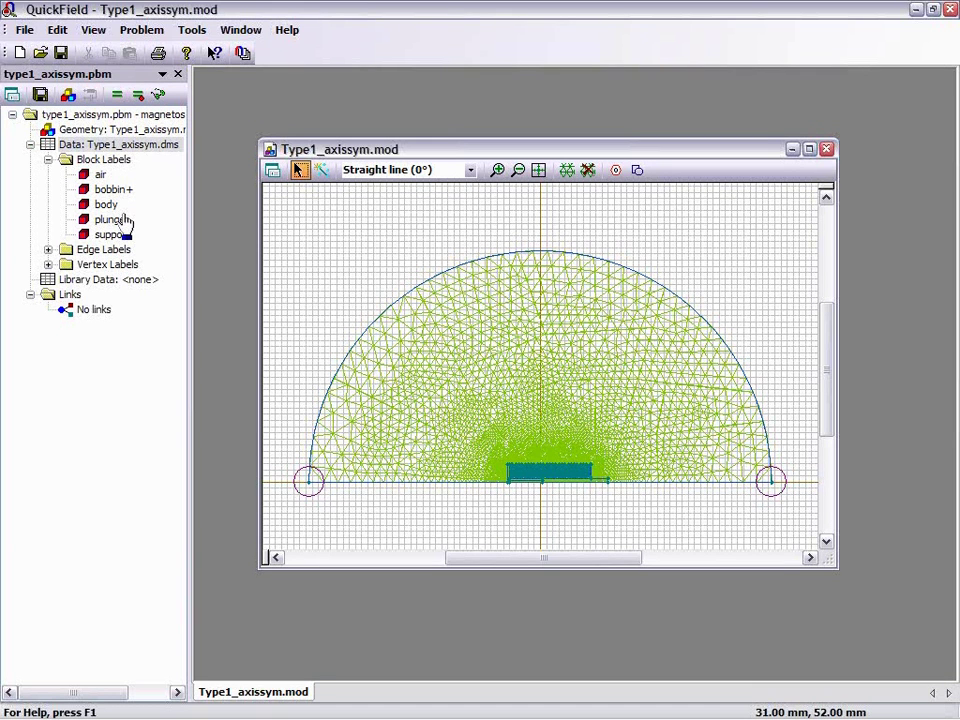
double_click(605, 148)
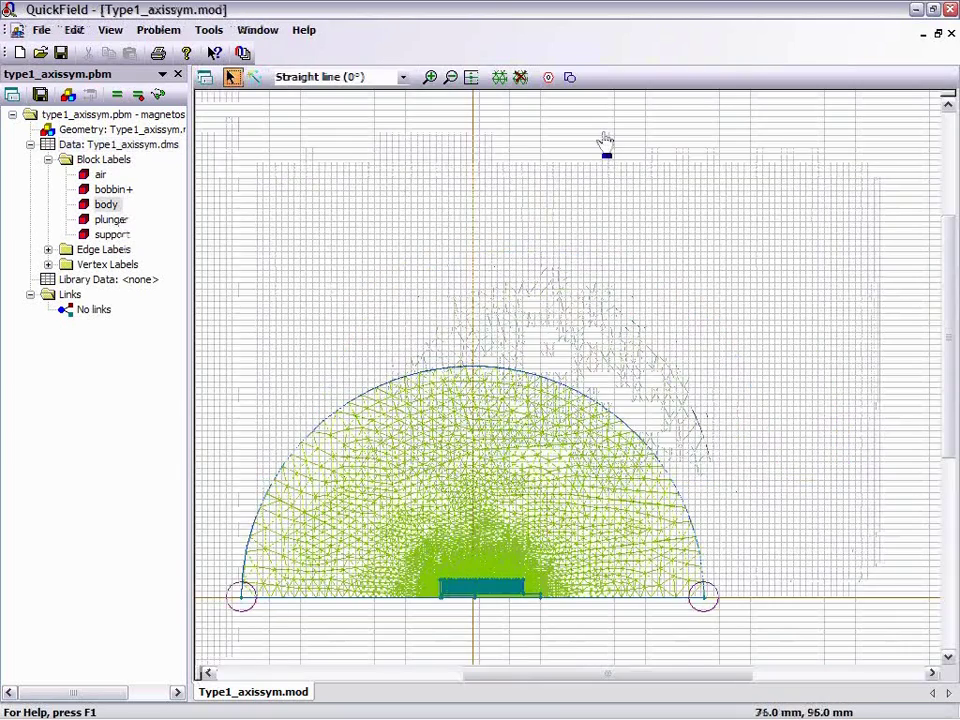
key("ctrl+plus")
left_click(113, 189)
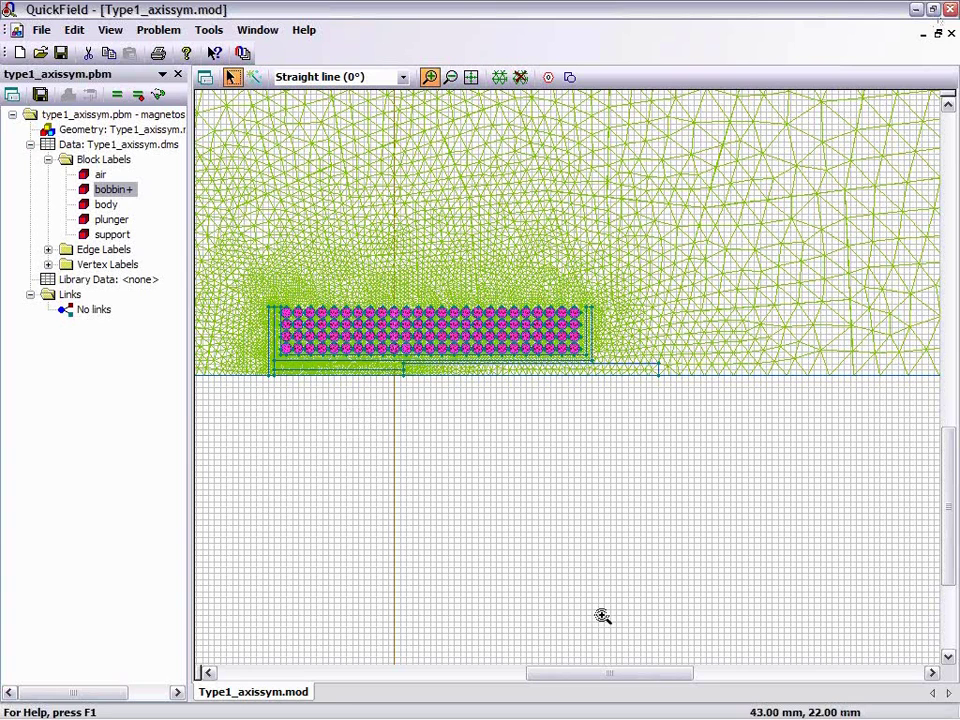
- Switch to the drawing_a_simple_plunger folder and go up to the all_types project folder
mouse_move(600, 716)
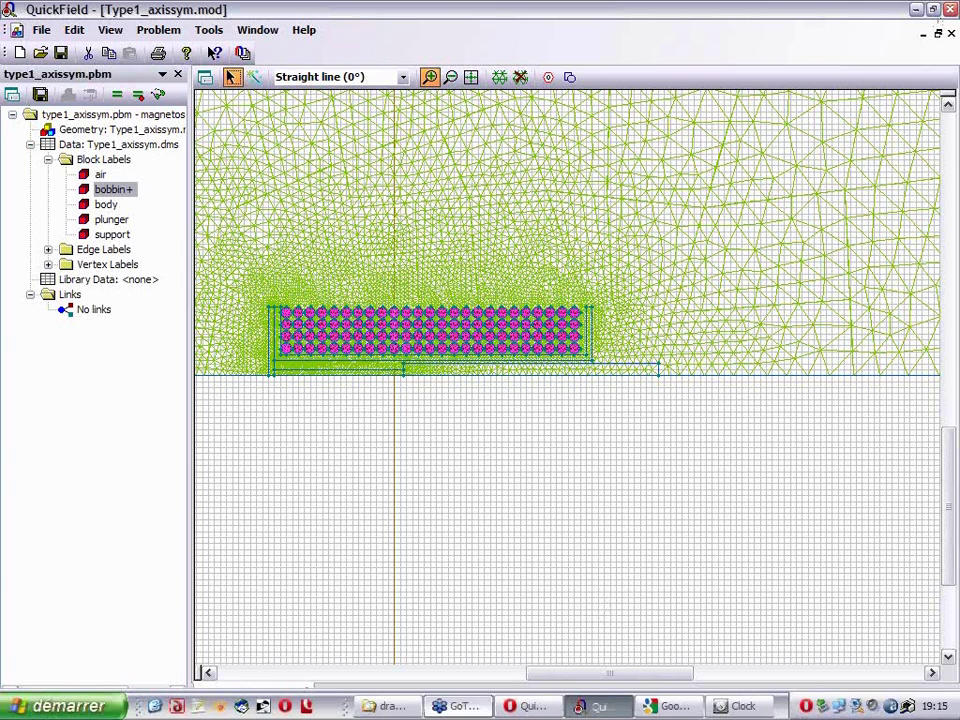
left_click(382, 707)
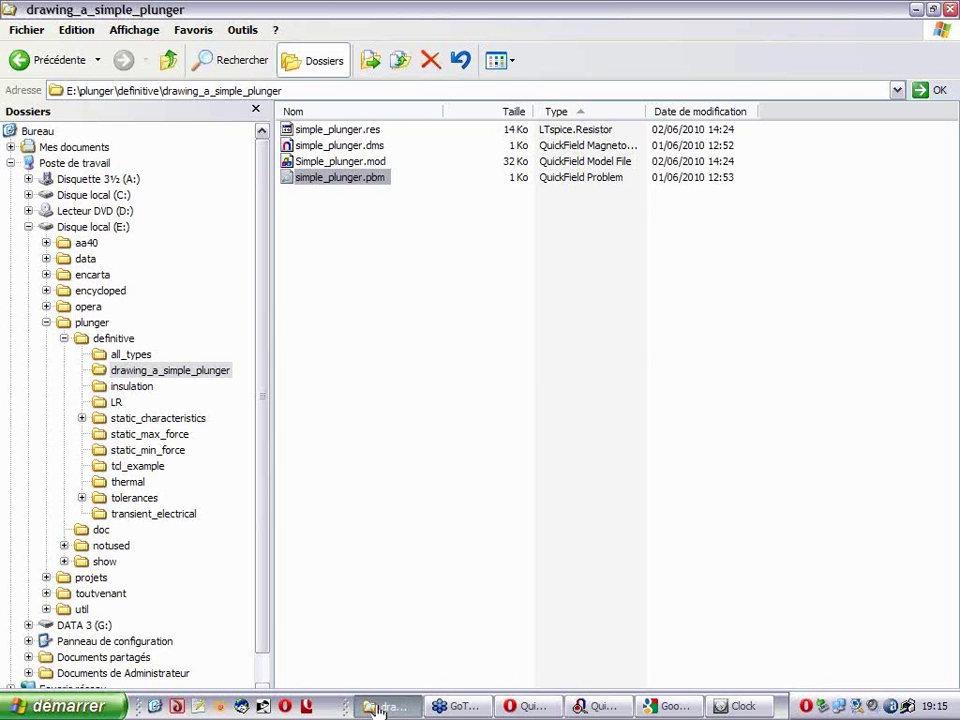
key("Up")
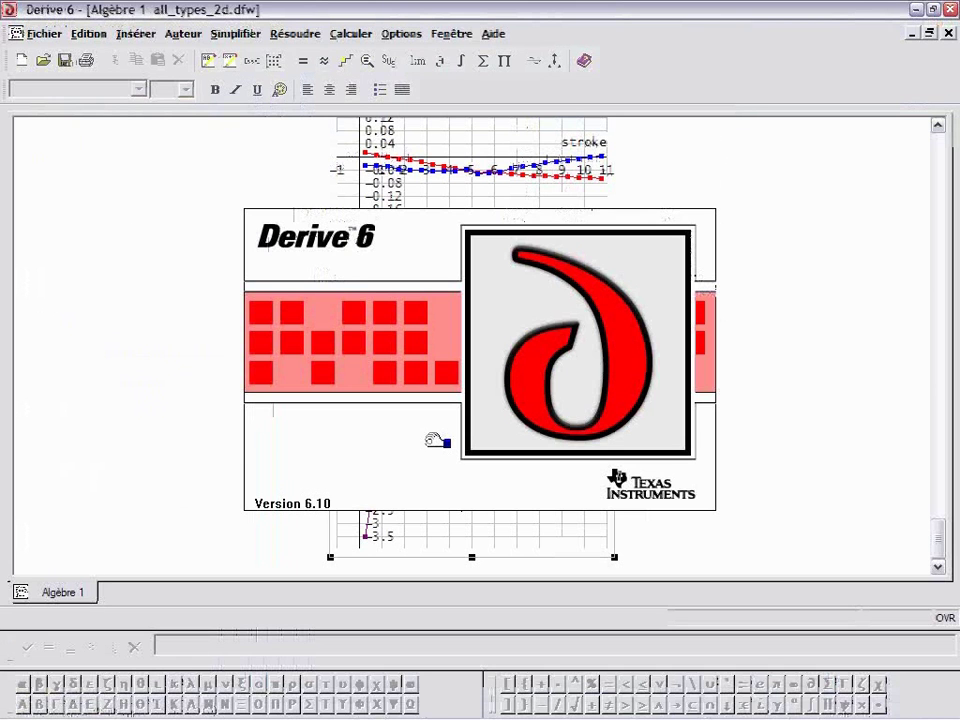
- Scroll past matrix #1 in all_types_2d.dfw and select the force/stroke comparison plot
left_click_drag(937, 540, 938, 165)
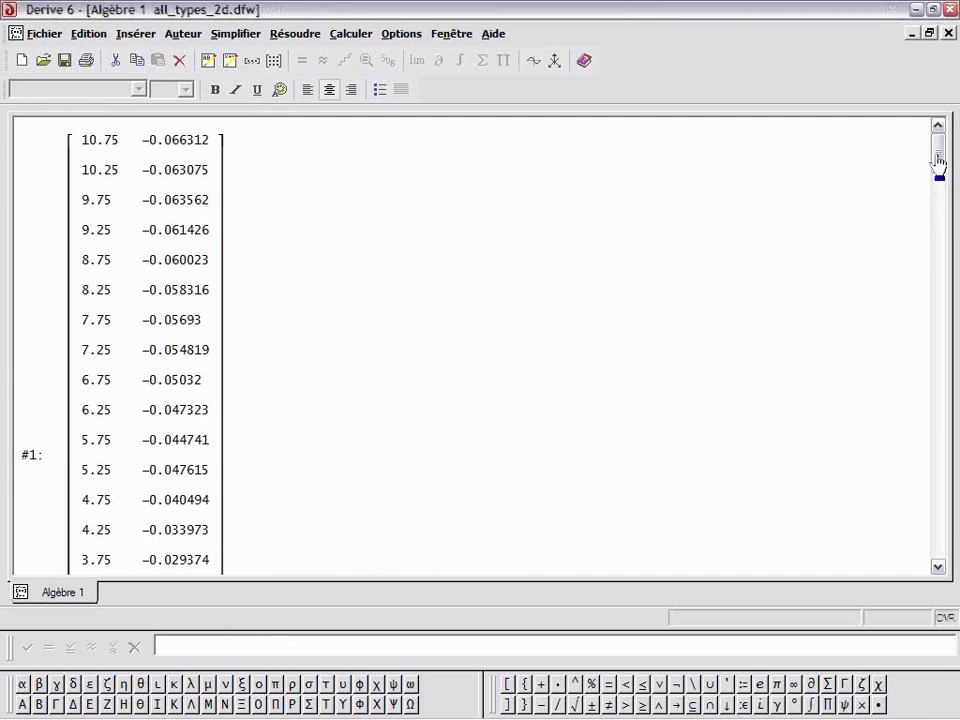
left_click_drag(938, 162, 939, 165)
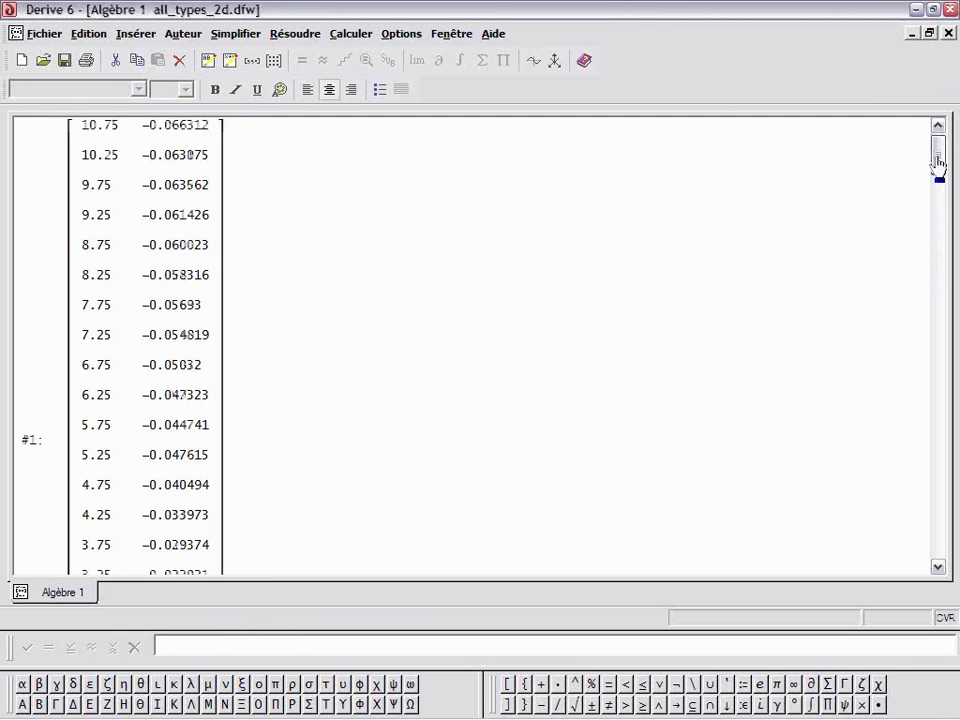
left_click_drag(938, 163, 938, 500)
left_click(497, 430)
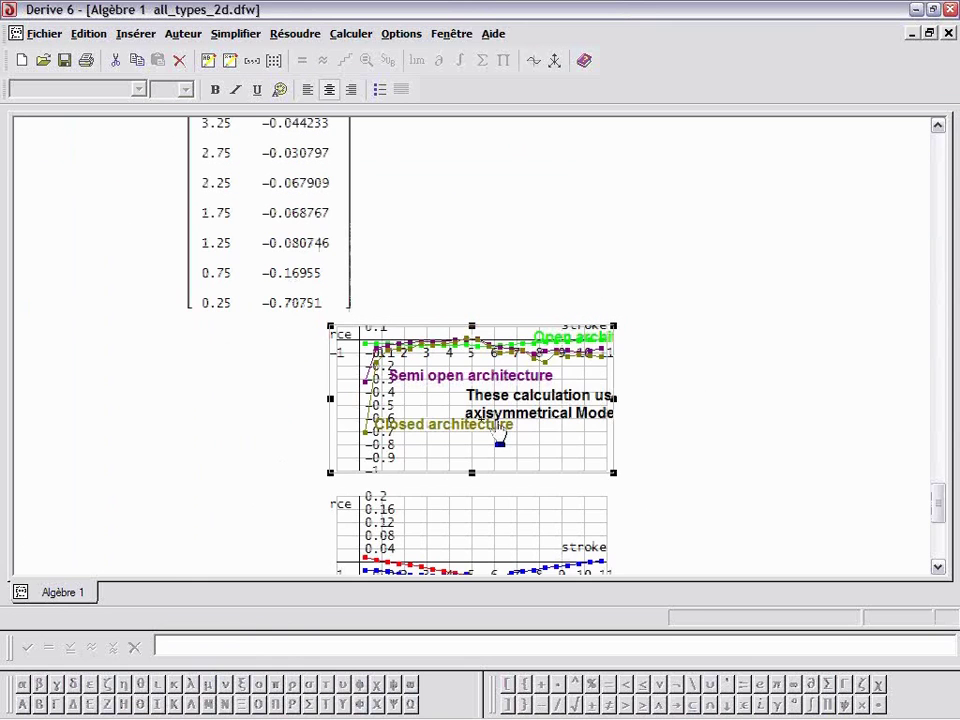
- Open the open/semi-open/closed force-versus-stroke plot in its own Graphe-2D window
double_click(497, 430)
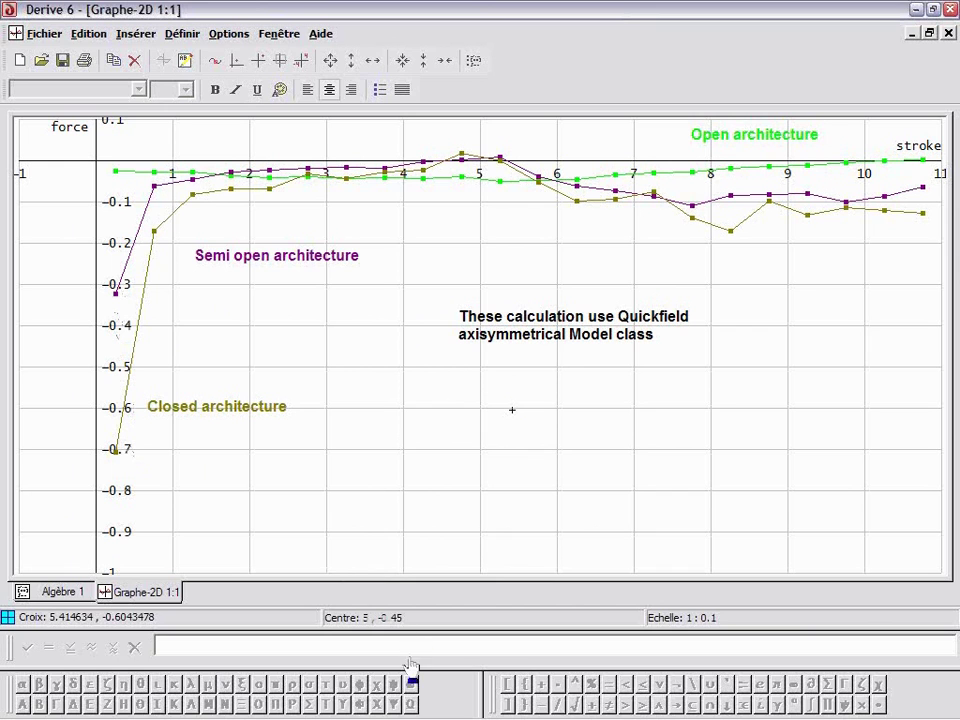
mouse_move(430, 707)
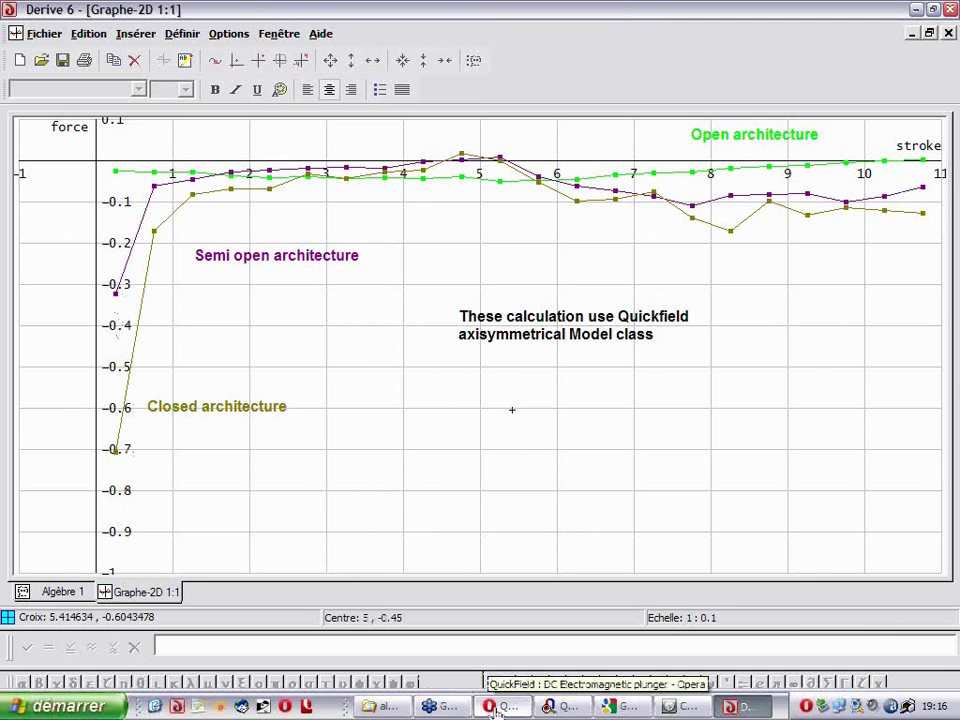
- Return to the plunger presentation and advance to the Force/stroke characteristics slide
left_click(496, 708)
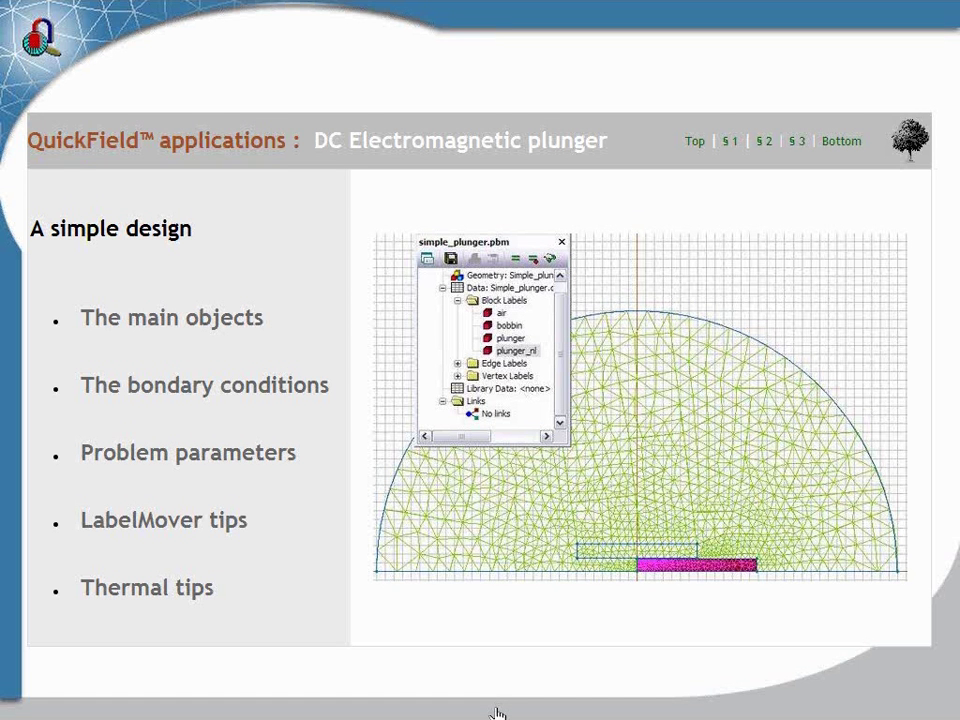
key("Page_Down")
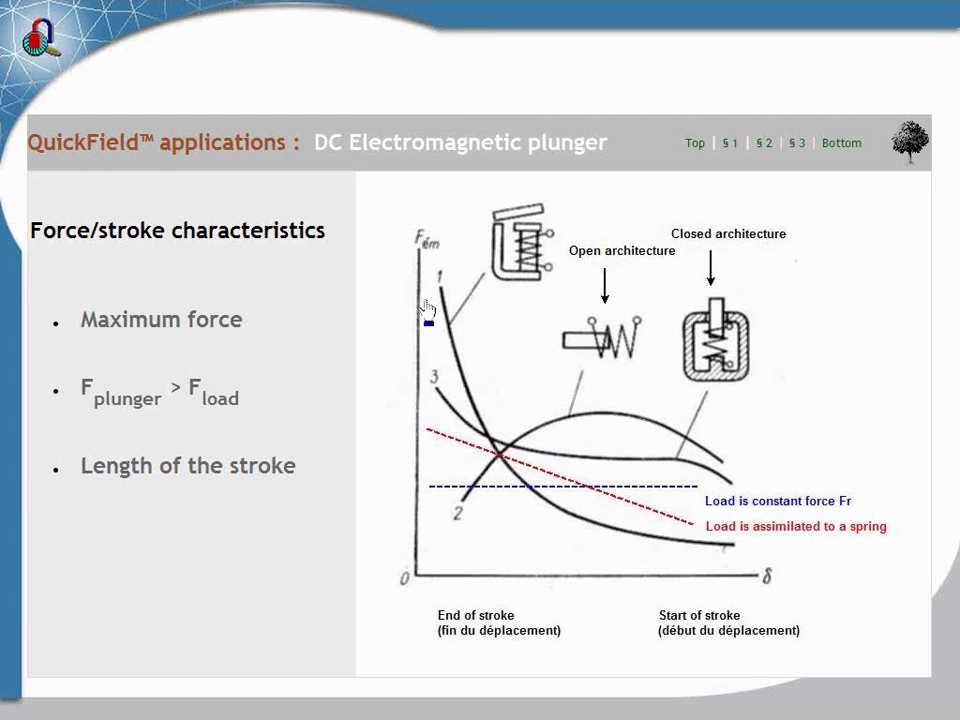
- Jump to the 'Designing a plunger' section, then flip to QuickField and back to the presentation
left_click(763, 144)
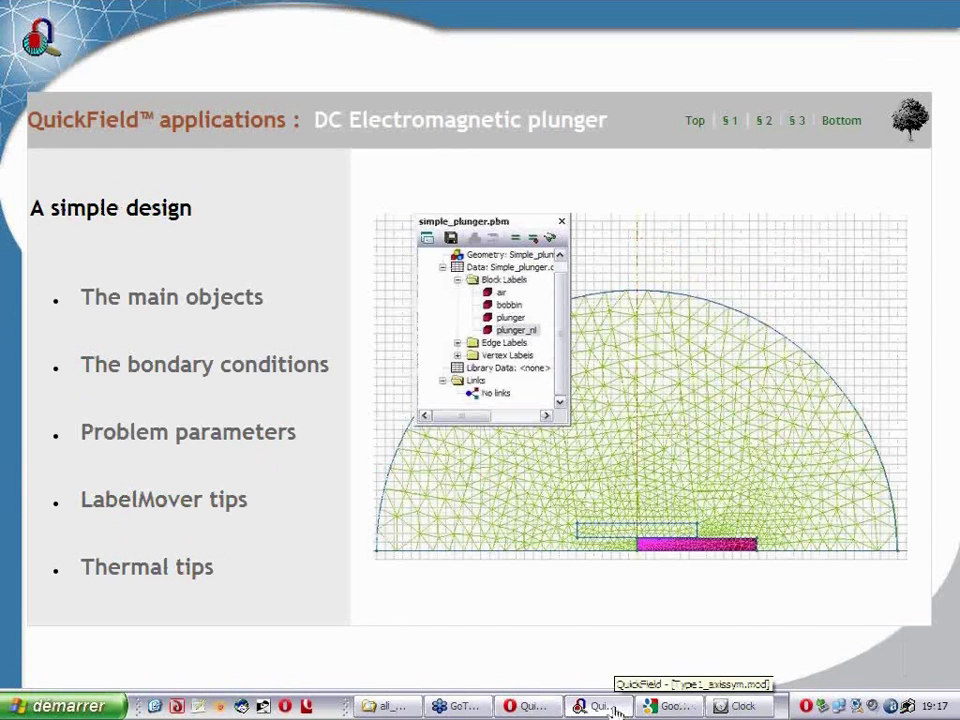
left_click(596, 706)
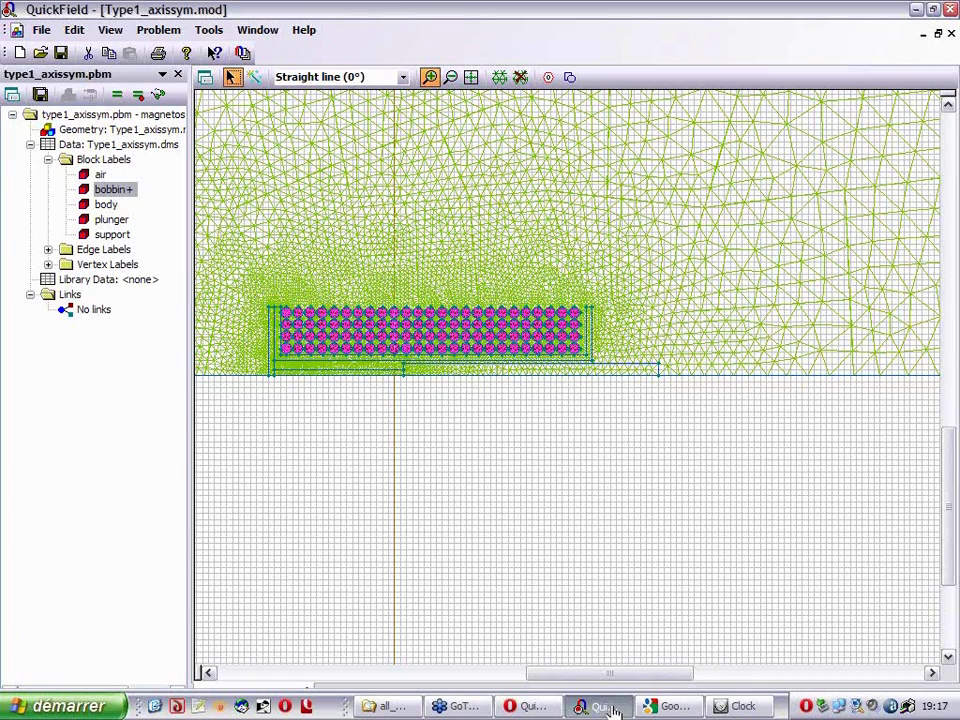
left_click(405, 708)
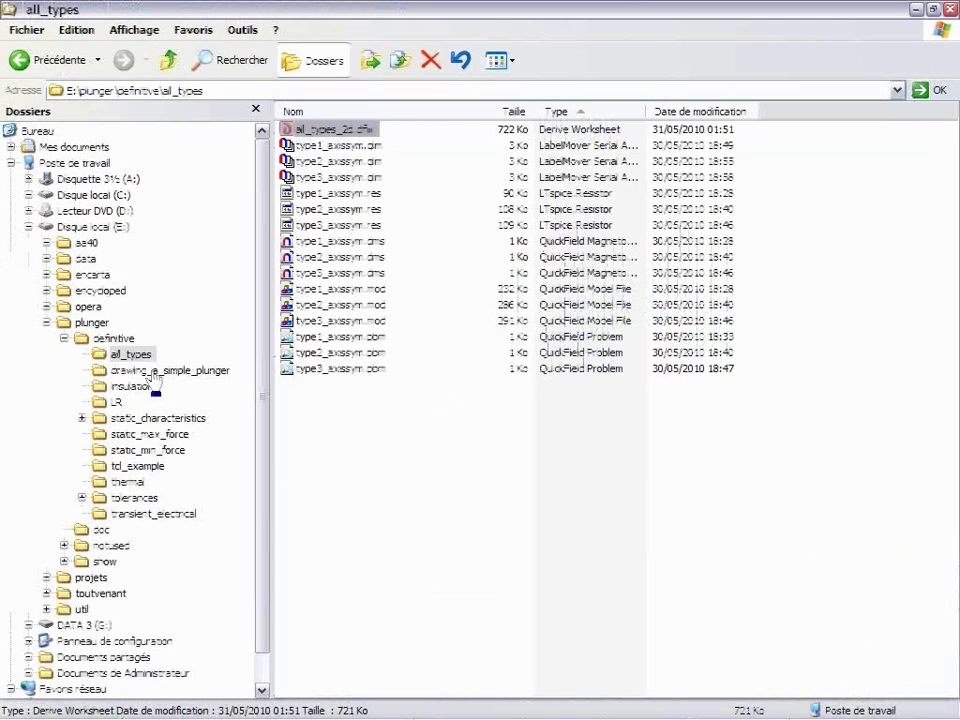
- Open the Simple_plunger.mod meshed geometry from drawing_a_simple_plunger, maximized and zoomed to fit
left_click(152, 372)
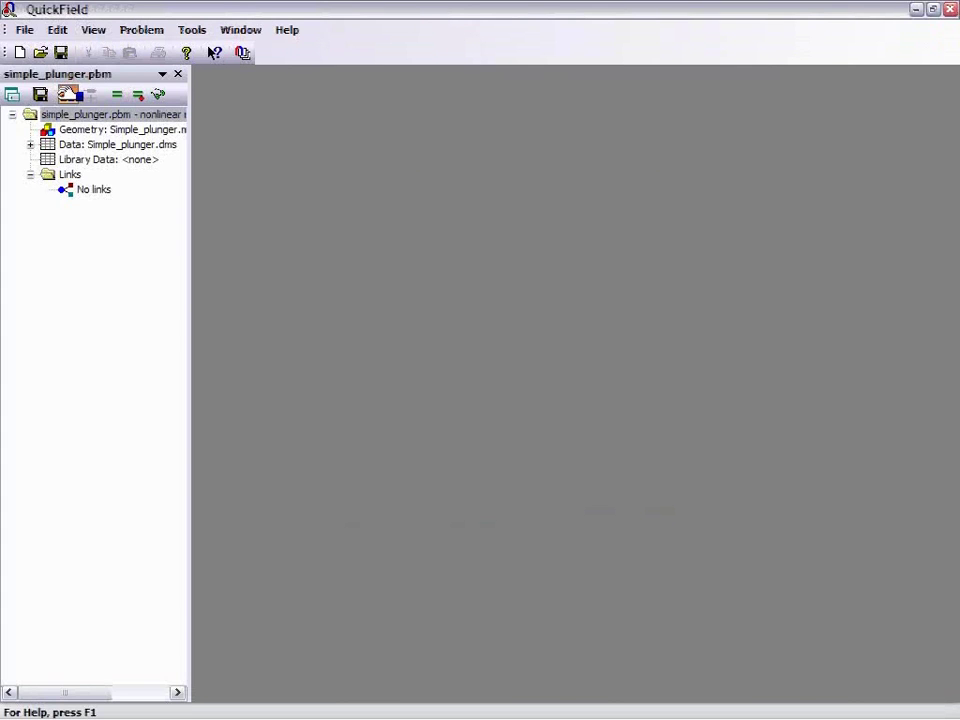
double_click(103, 133)
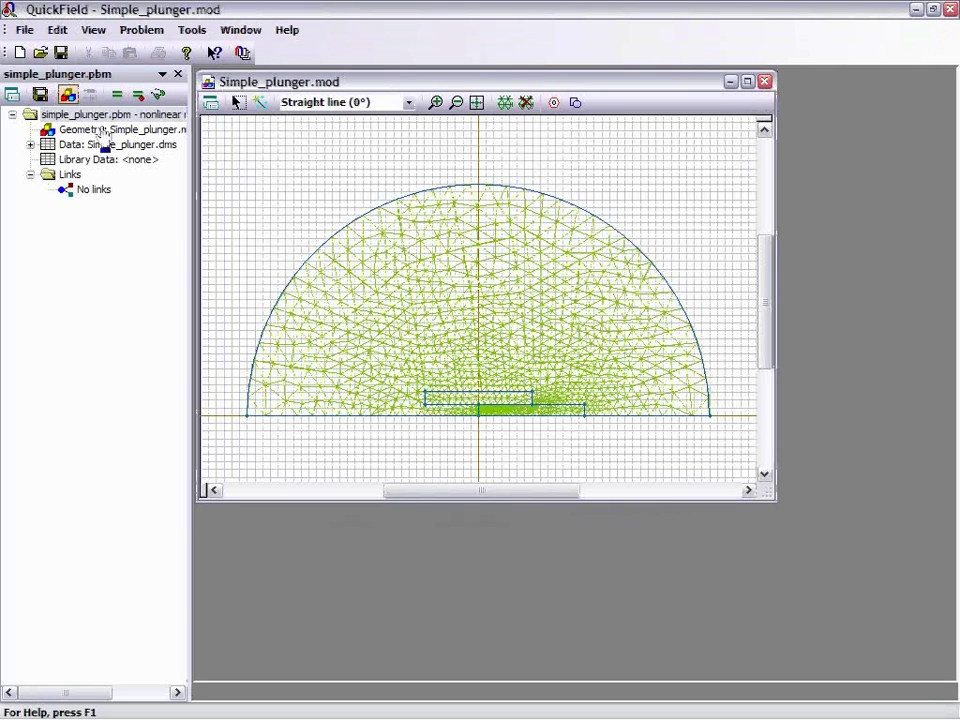
double_click(465, 84)
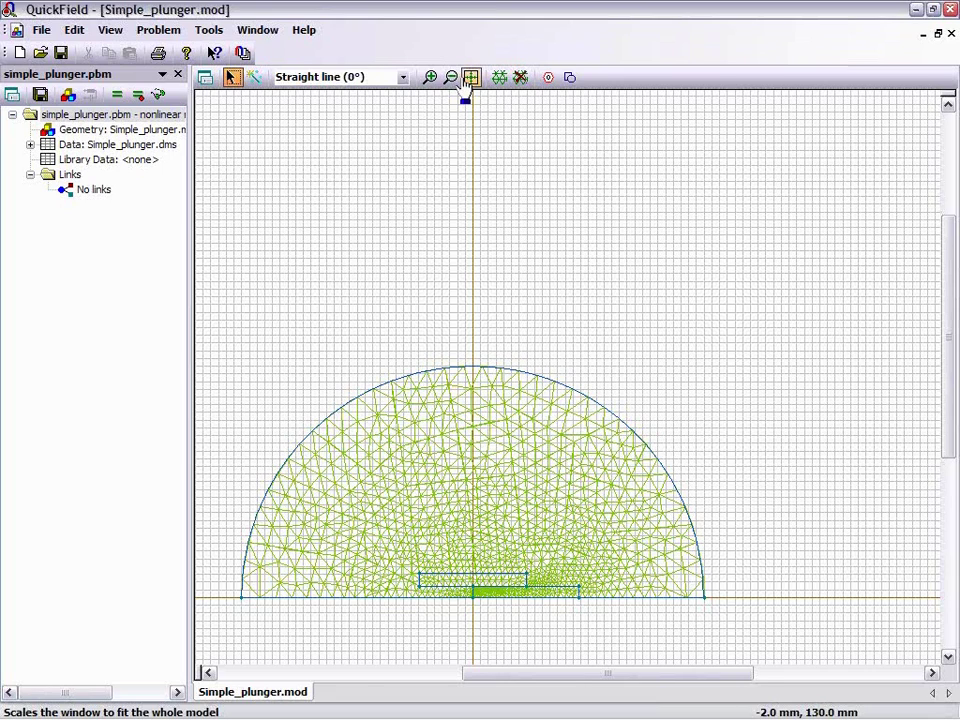
left_click(467, 82)
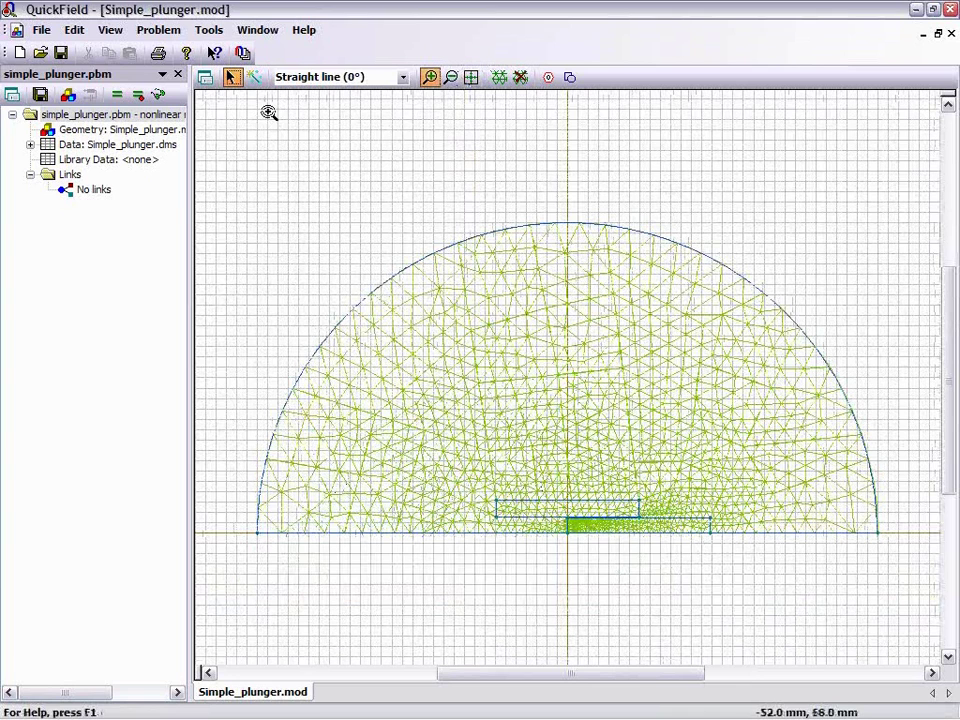
- Select the plunger block, then the bobbin block, then the plunger again in the mesh
left_click(231, 78)
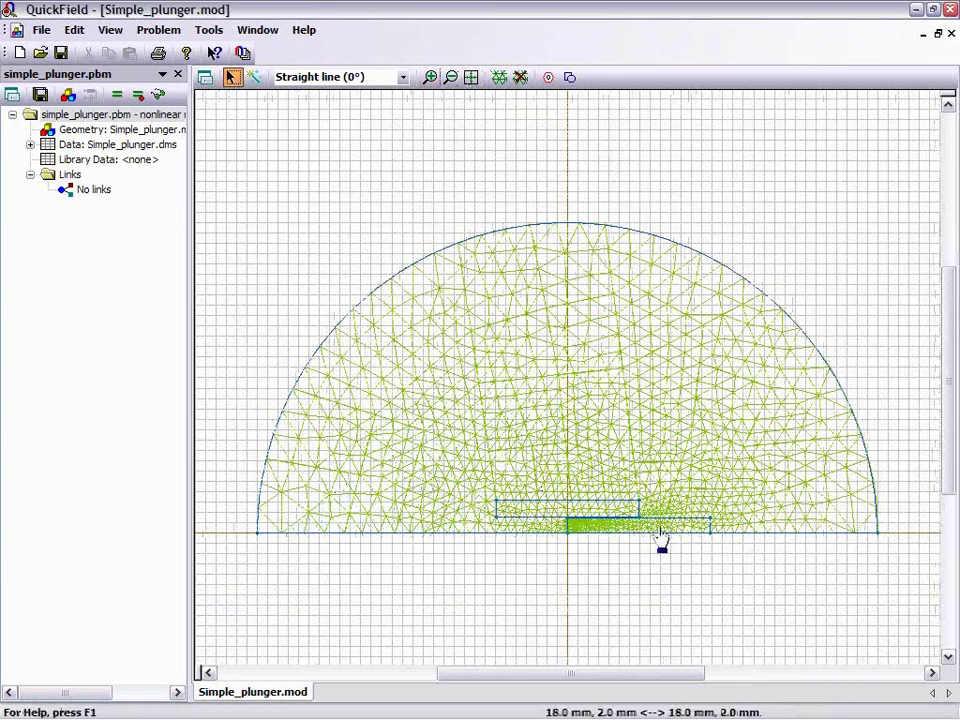
left_click(661, 540)
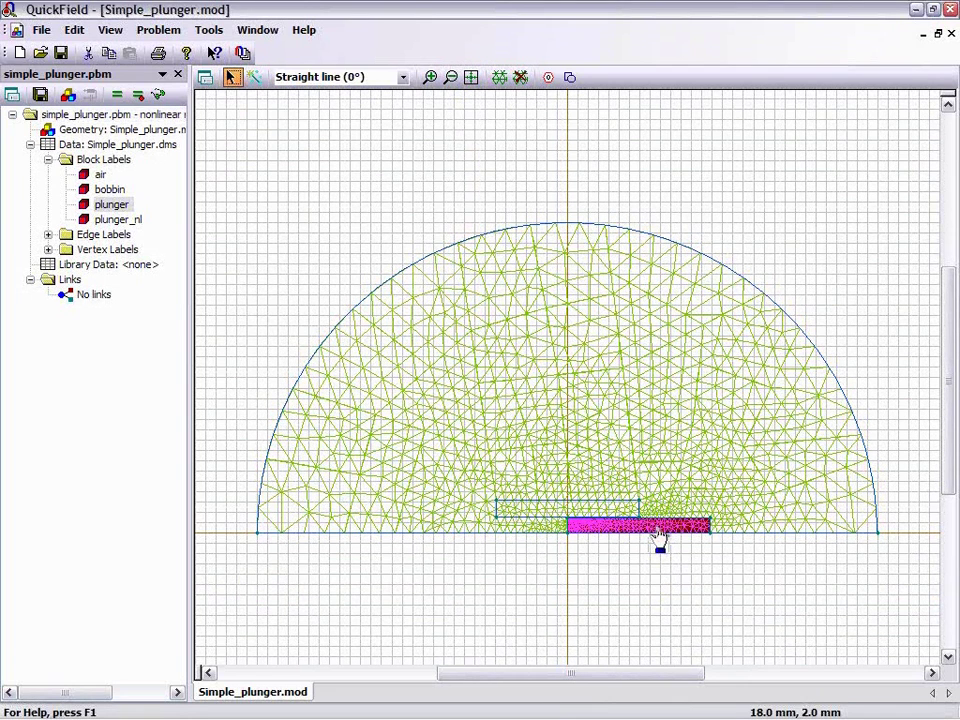
left_click(549, 514)
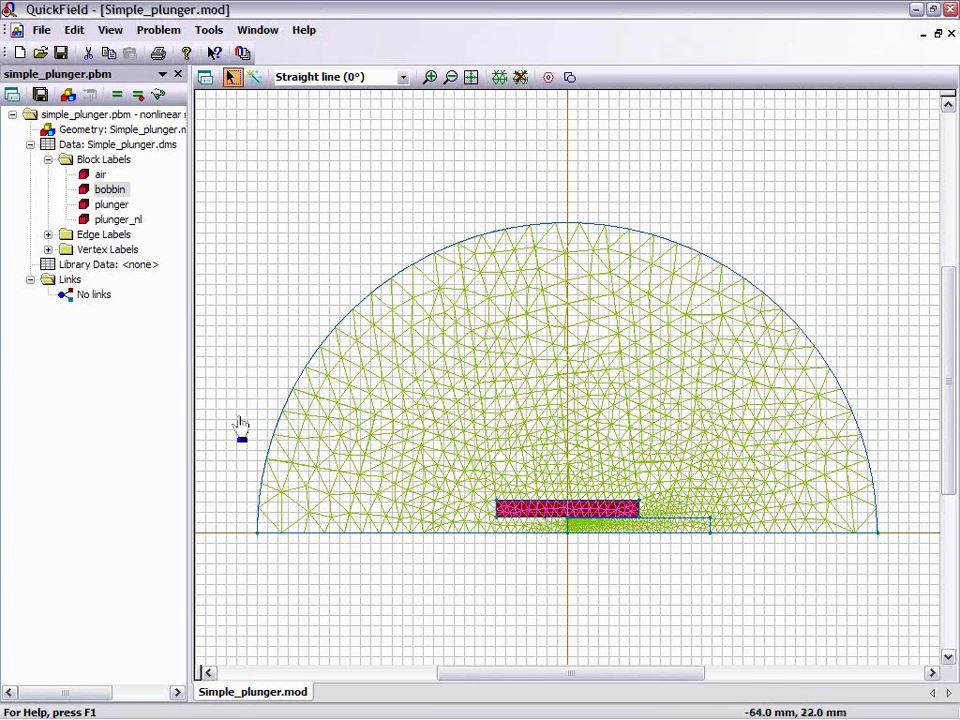
left_click(641, 534)
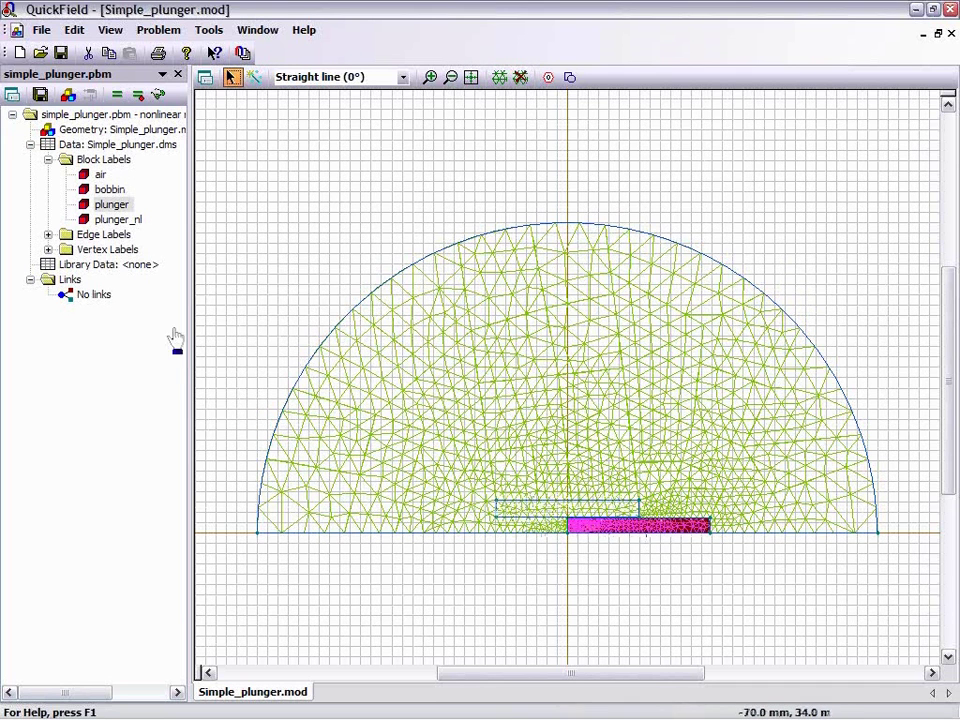
right_click(115, 206)
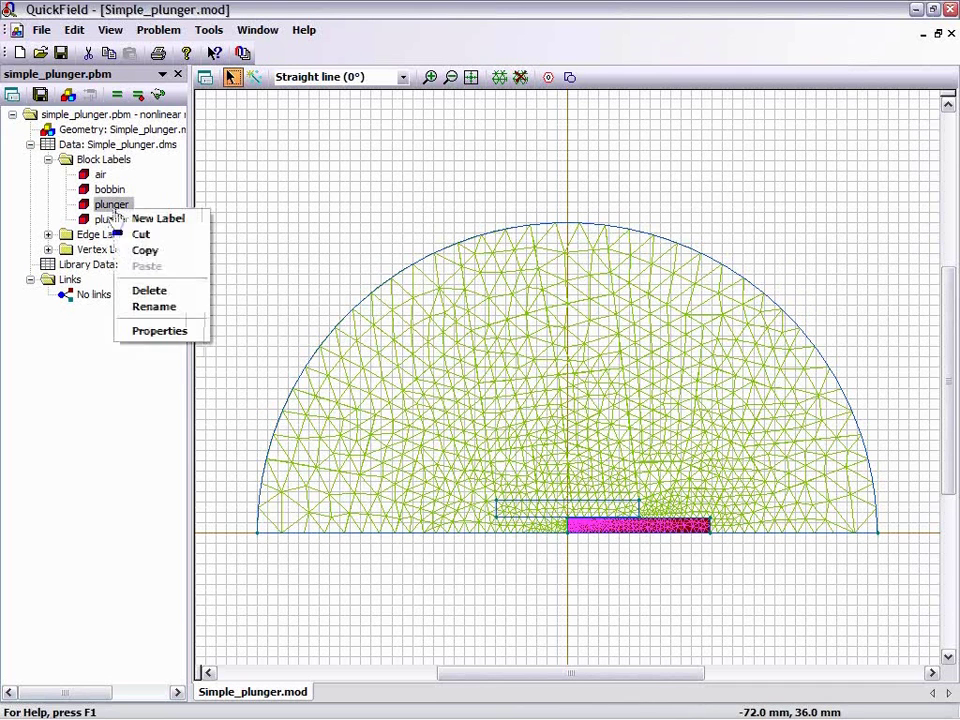
left_click(173, 332)
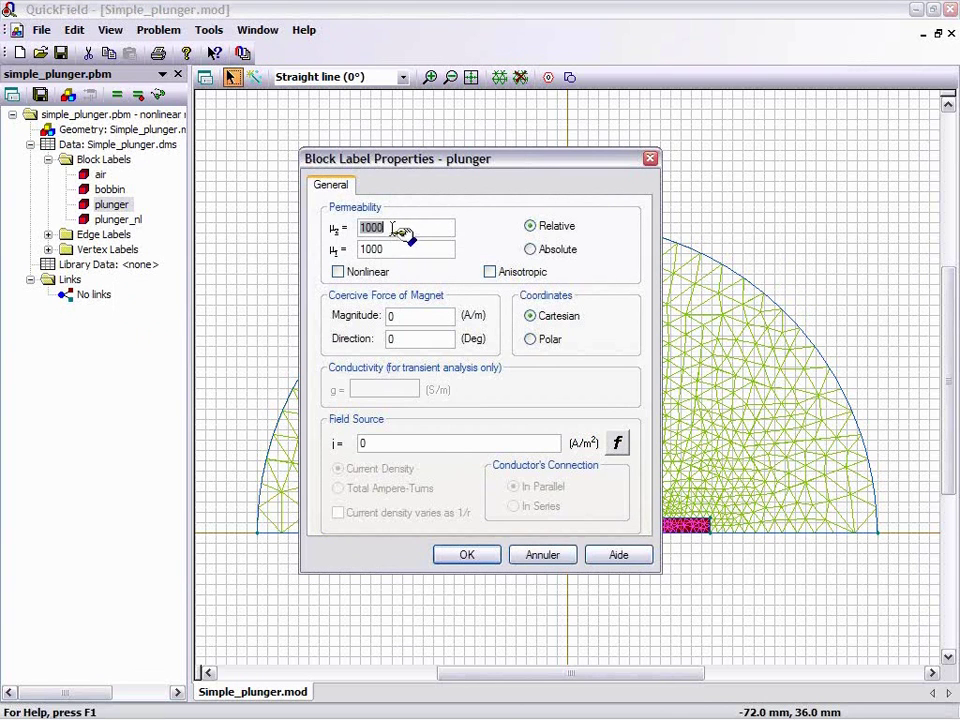
left_click(540, 555)
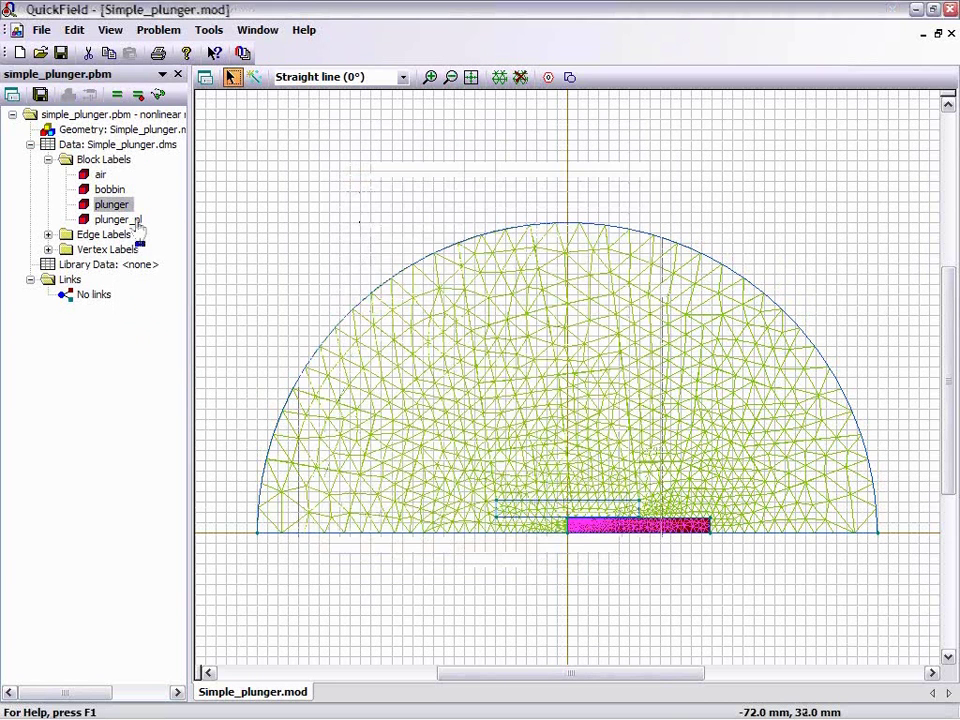
right_click(137, 222)
left_click(181, 343)
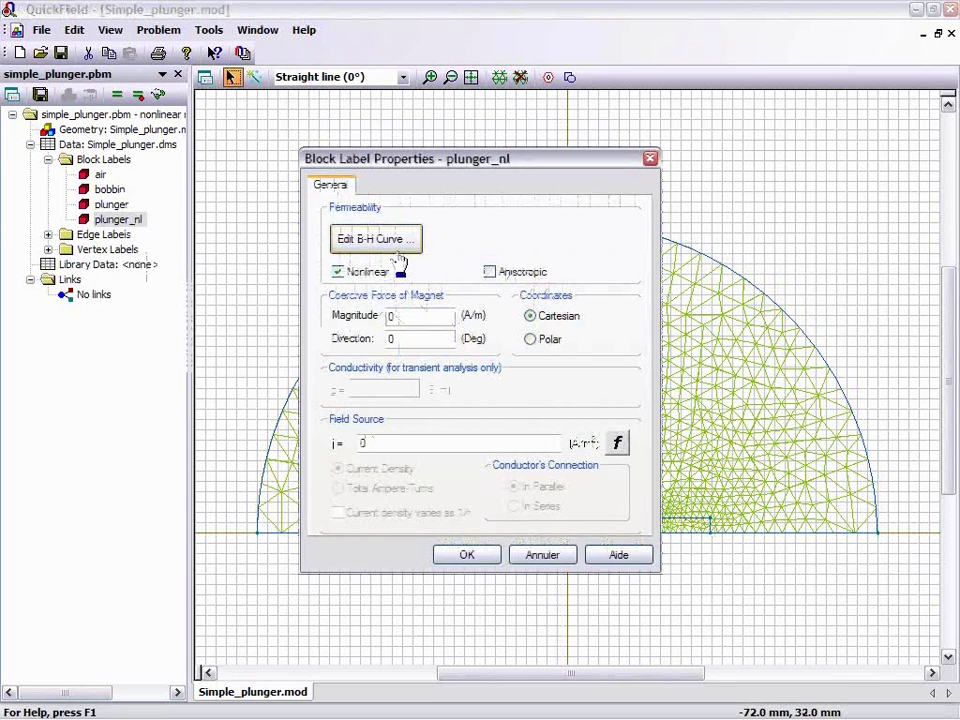
left_click(398, 256)
left_click_drag(371, 251, 245, 532)
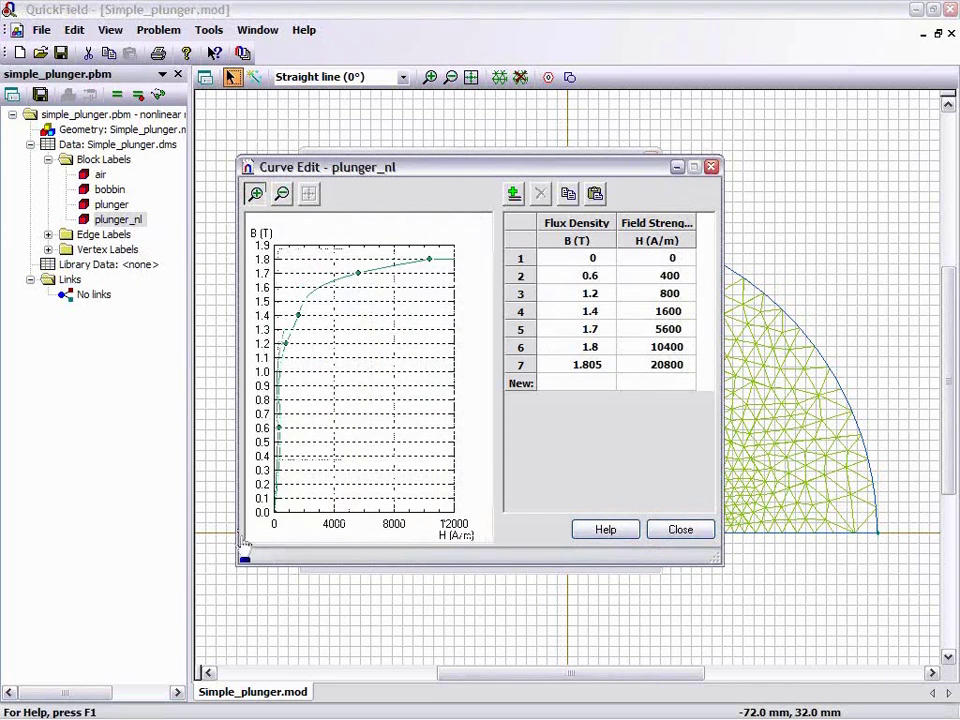
left_click(680, 531)
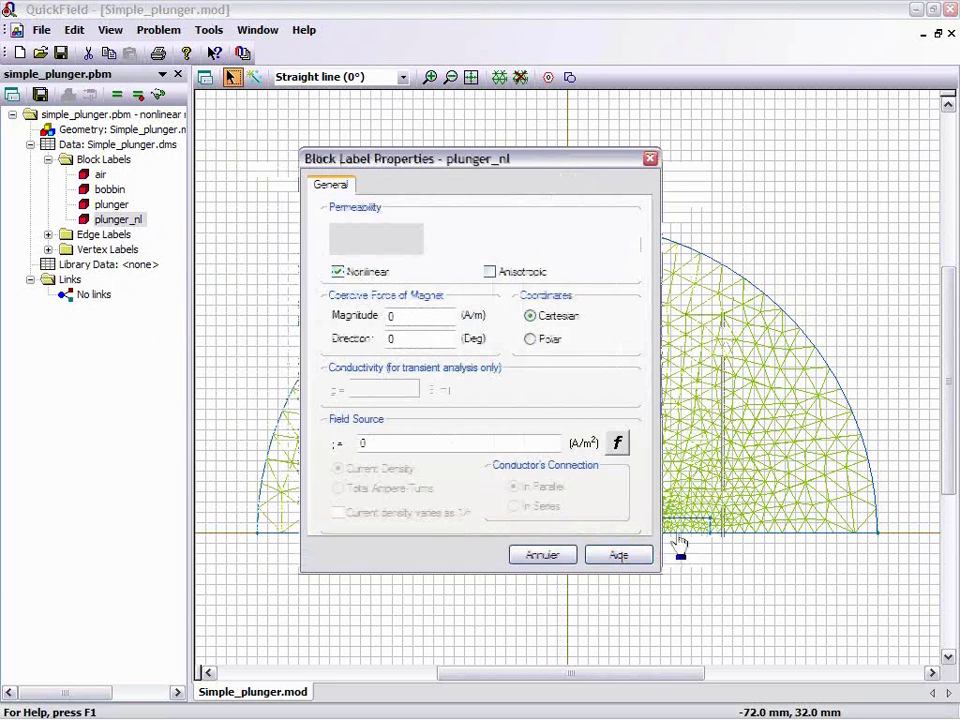
left_click(543, 556)
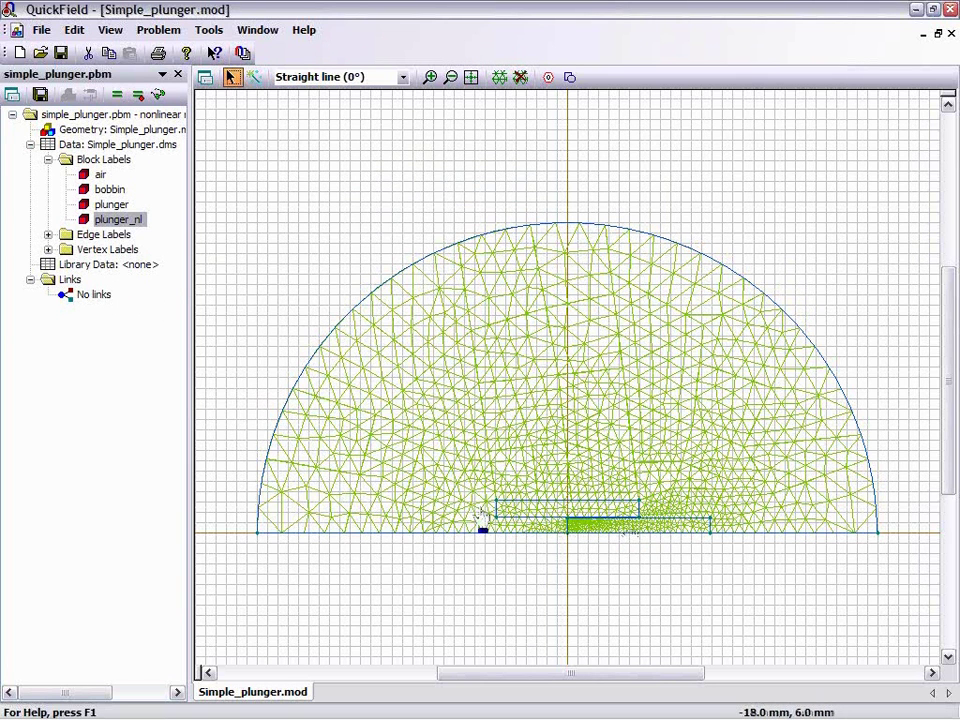
left_click(112, 191)
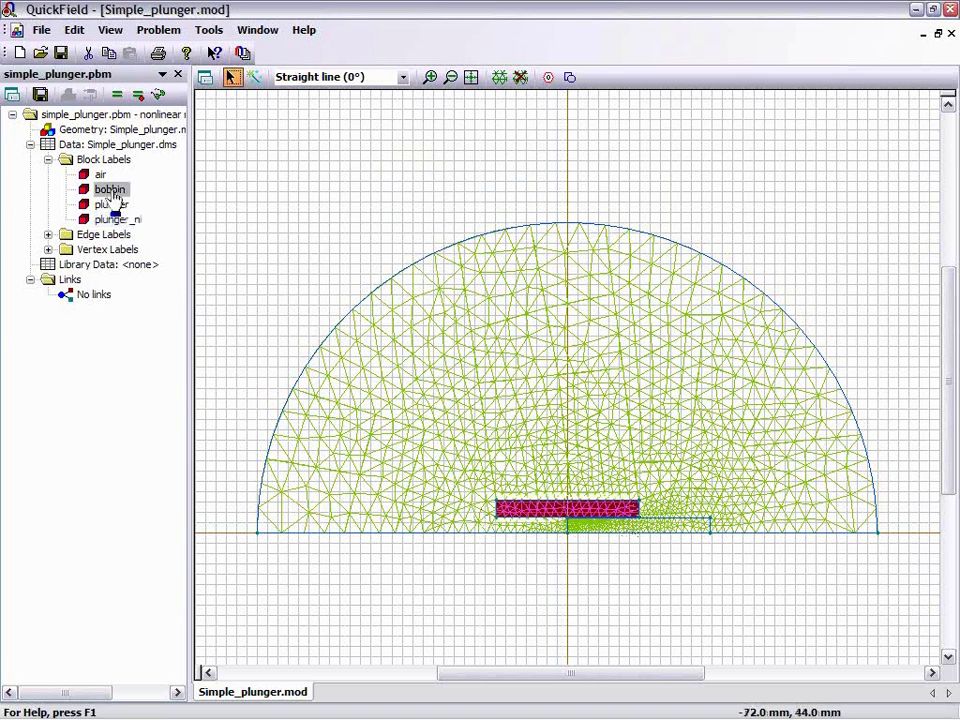
right_click(113, 193)
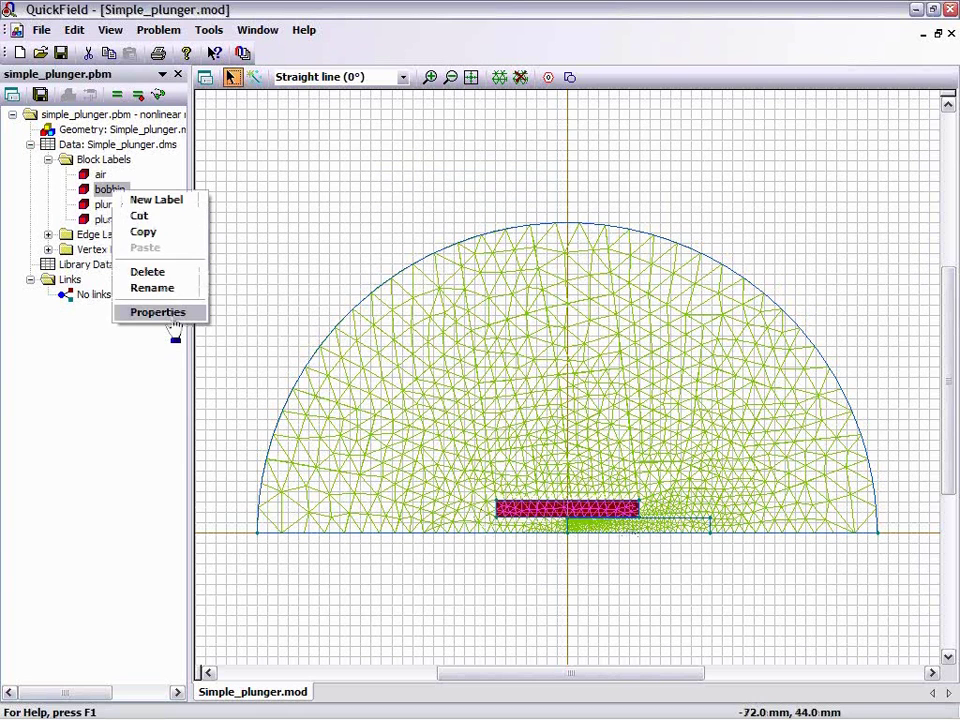
left_click(171, 314)
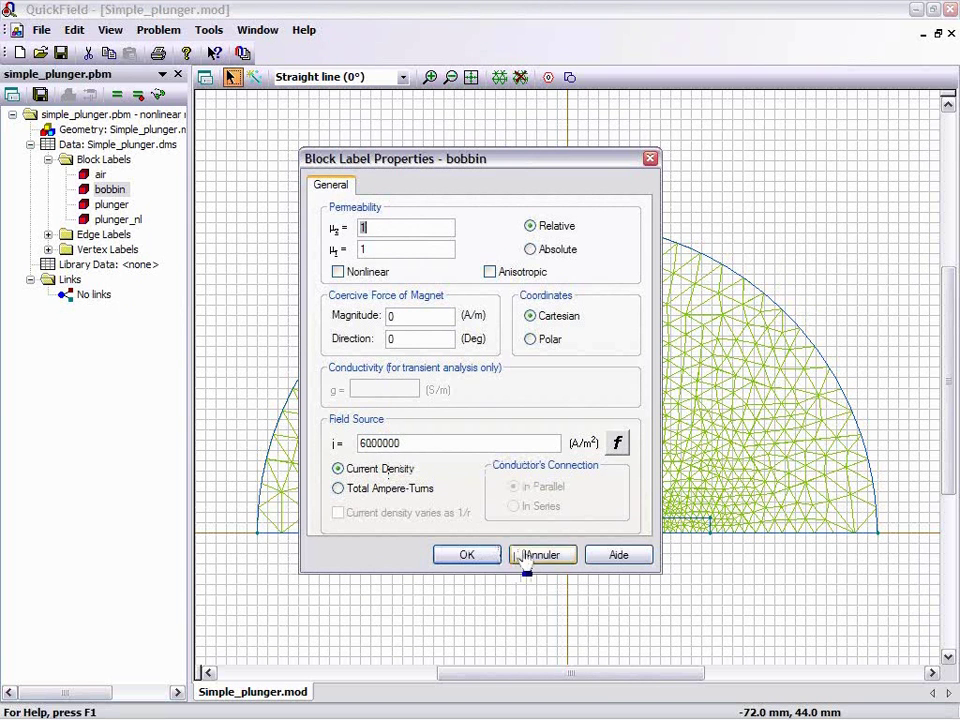
left_click(467, 556)
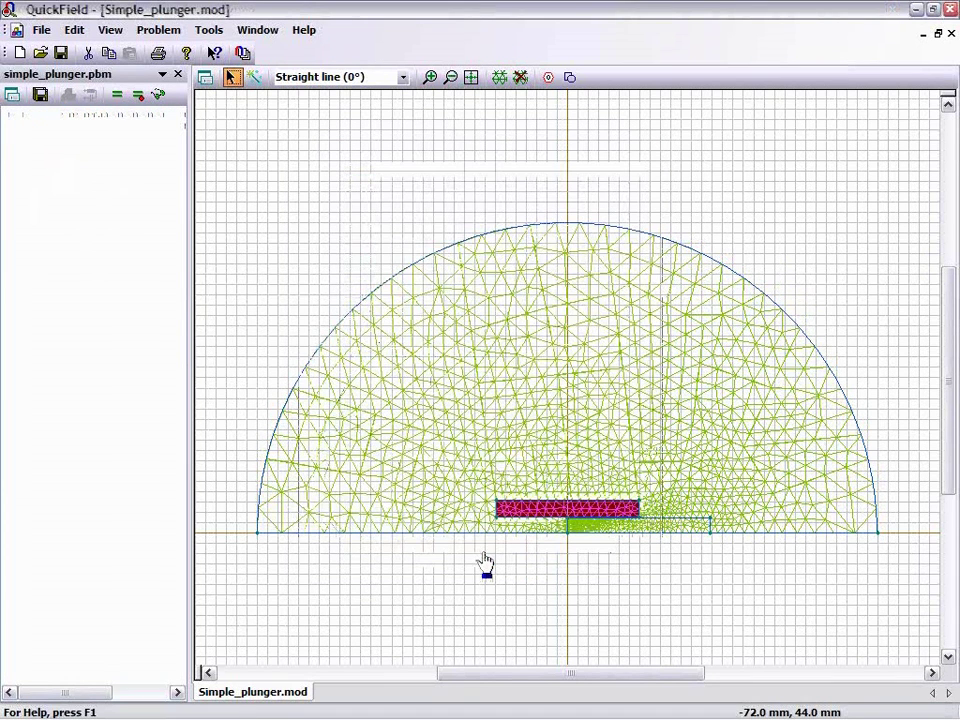
- Inspect the air block label's properties and close them unchanged
left_click(99, 175)
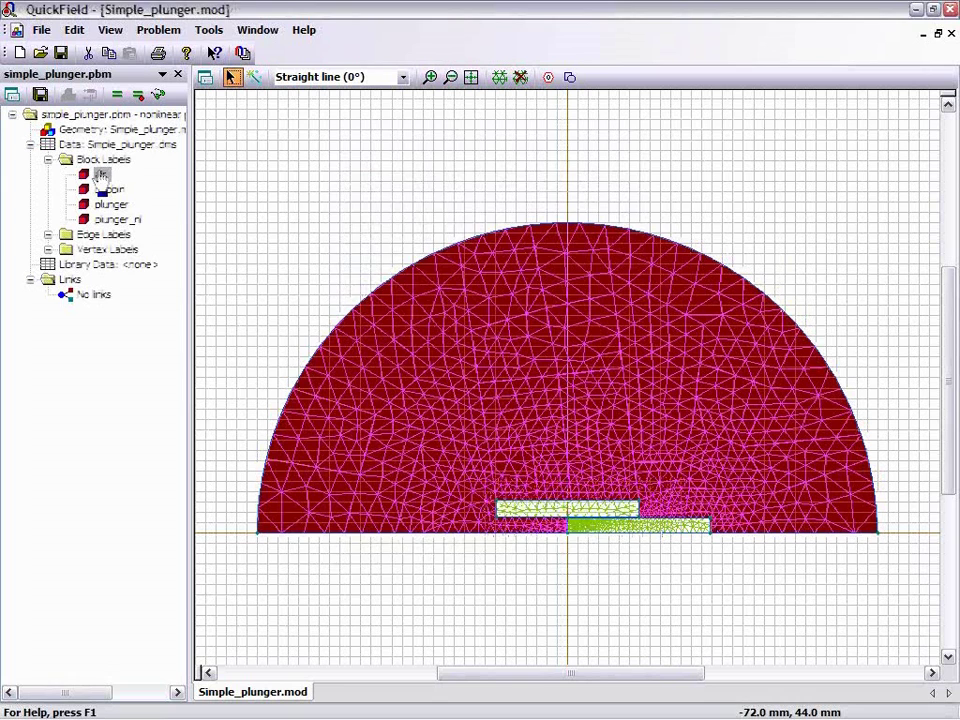
double_click(99, 175)
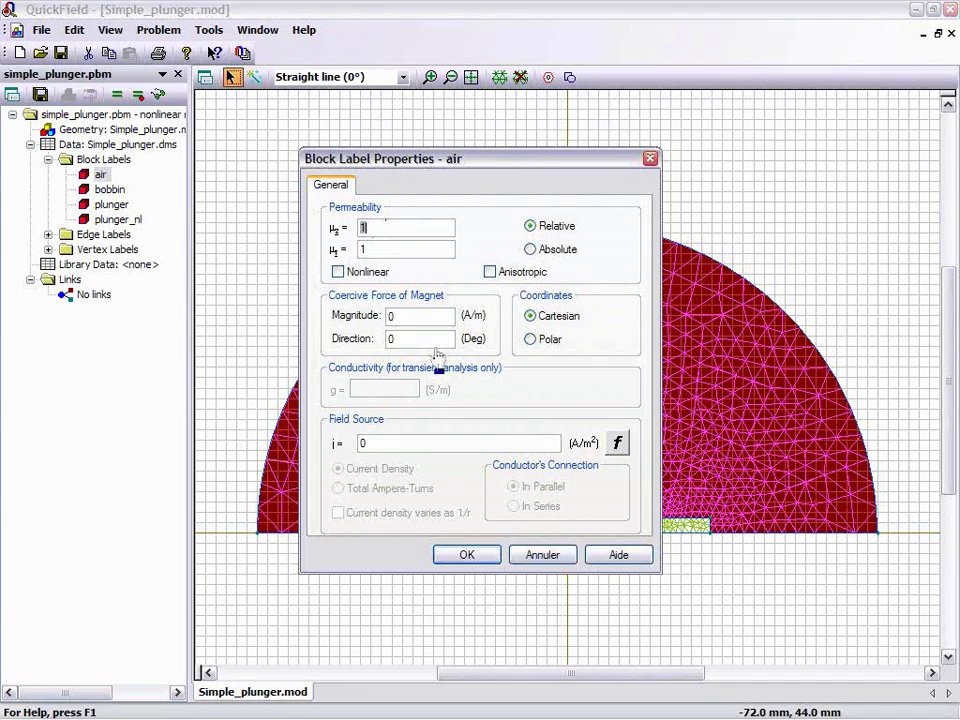
left_click(541, 556)
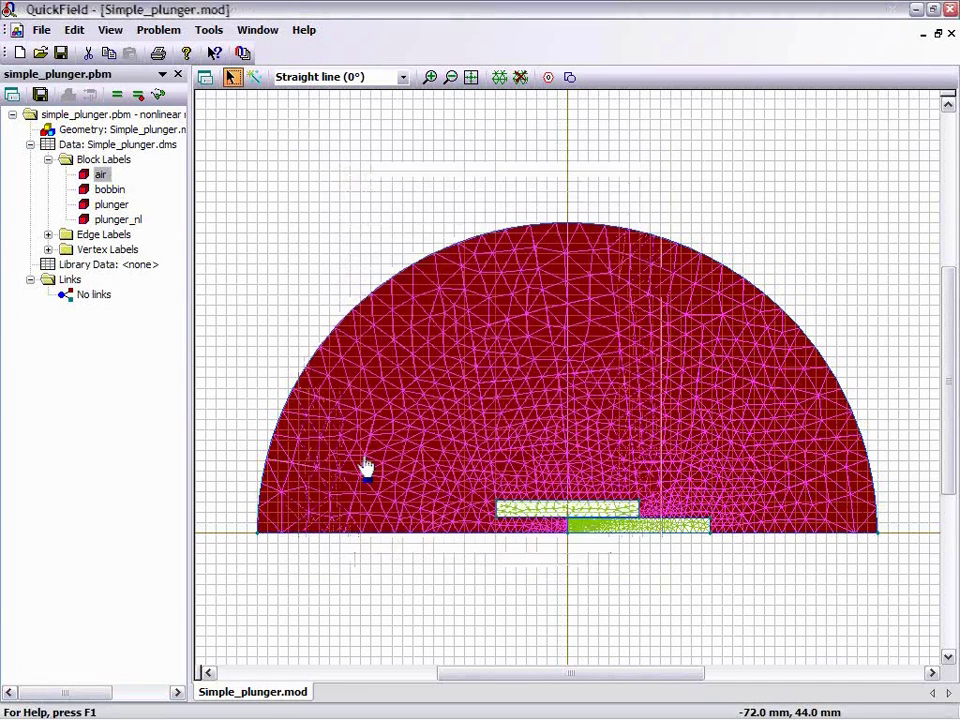
- Check the outer arc belongs to the world edge label, with magnetic potential A₀ = 0 Wb
left_click(48, 234)
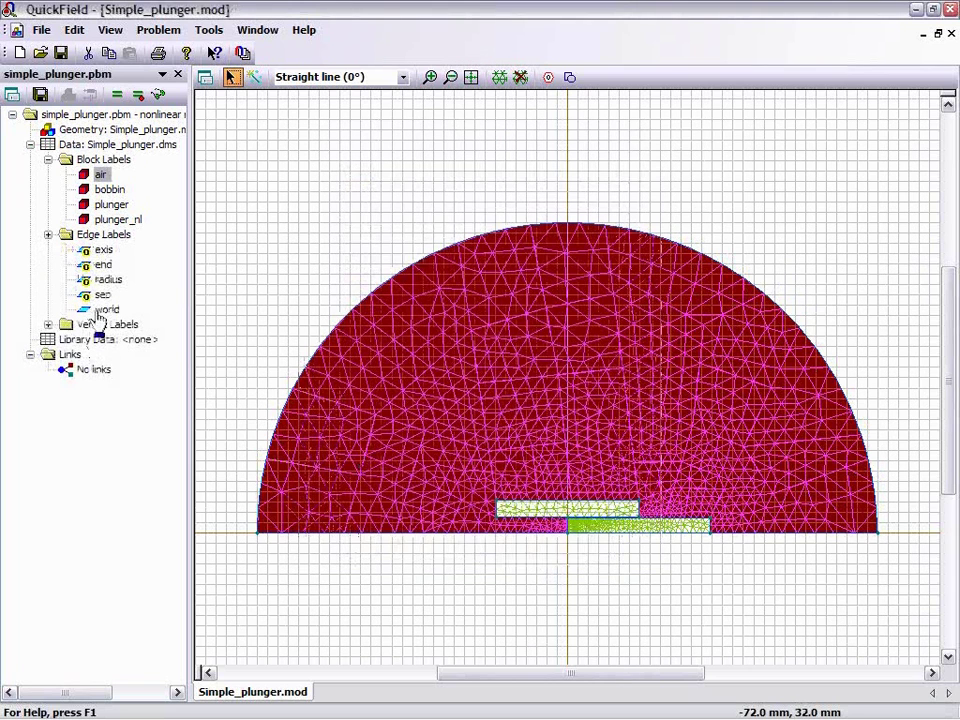
left_click(102, 311)
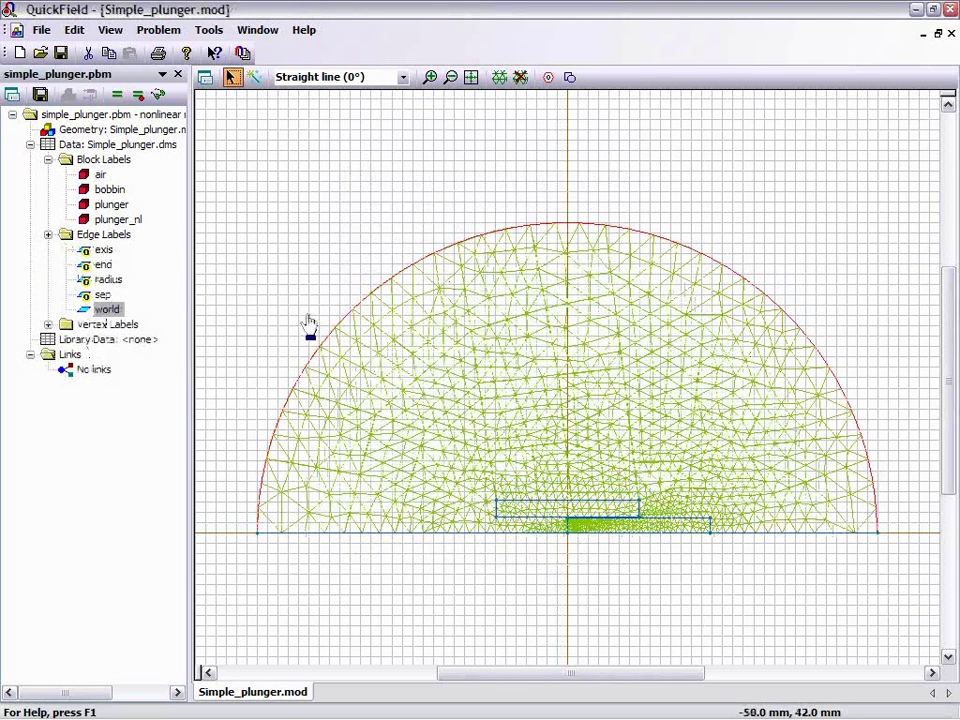
right_click(477, 242)
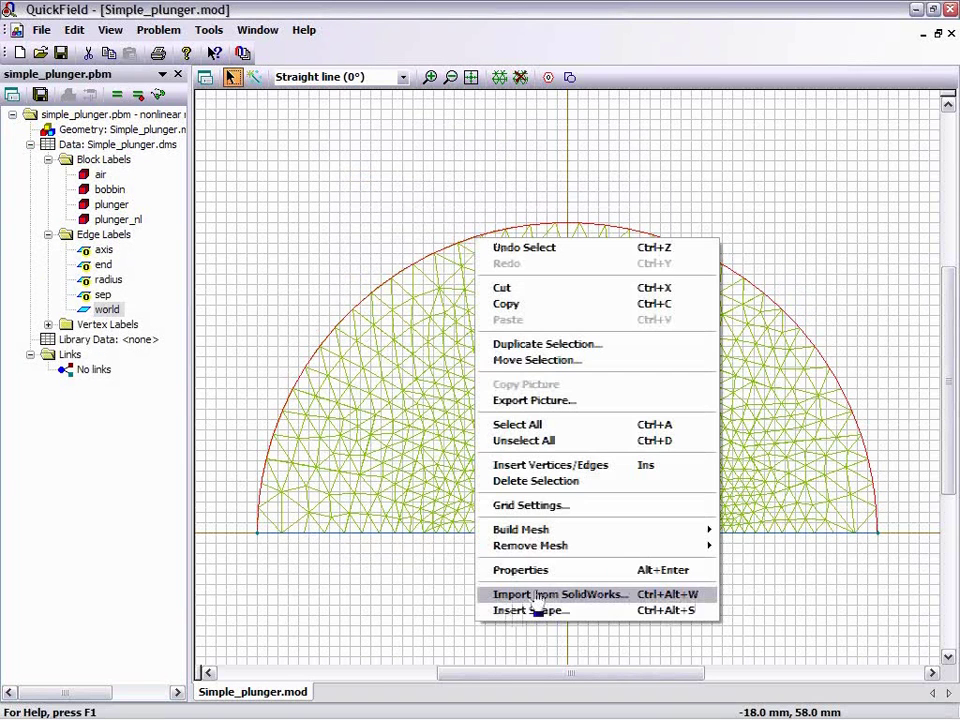
left_click(535, 571)
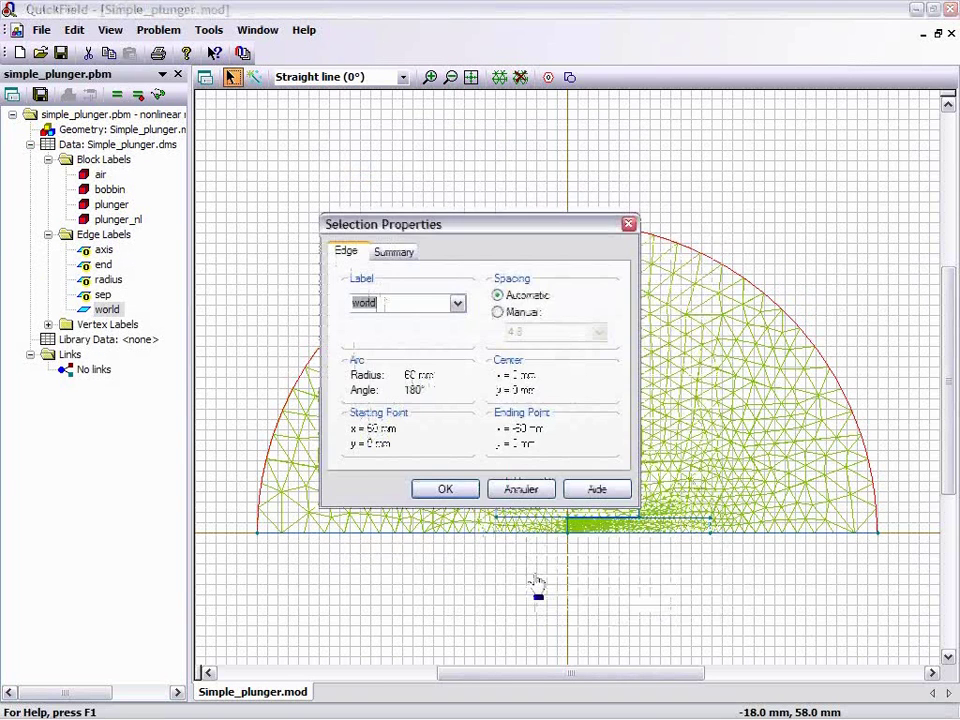
key("Escape")
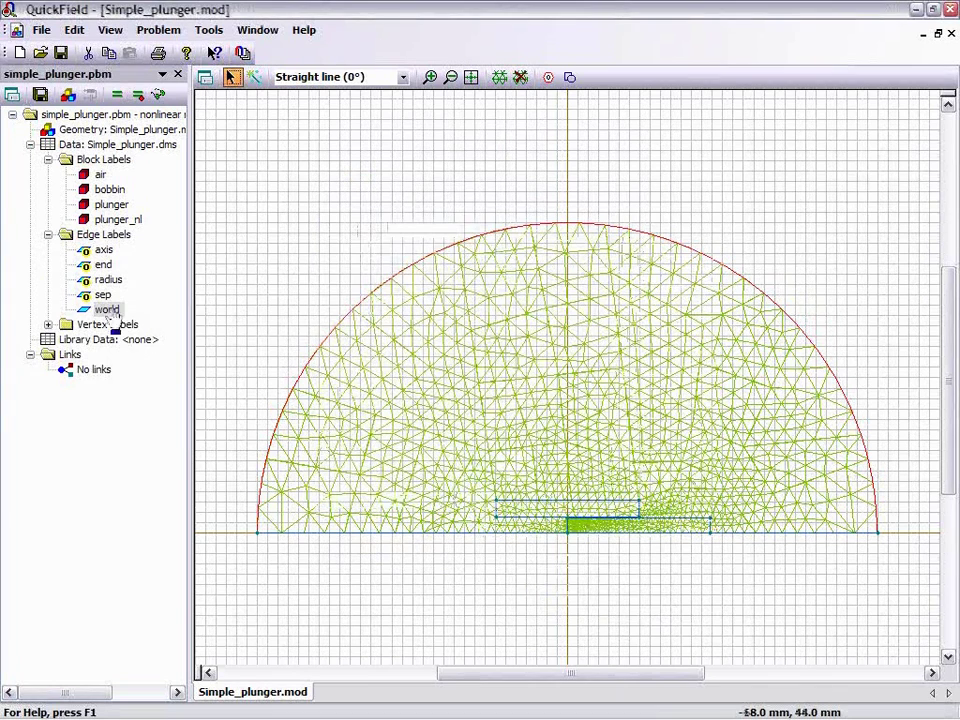
right_click(112, 310)
left_click(160, 435)
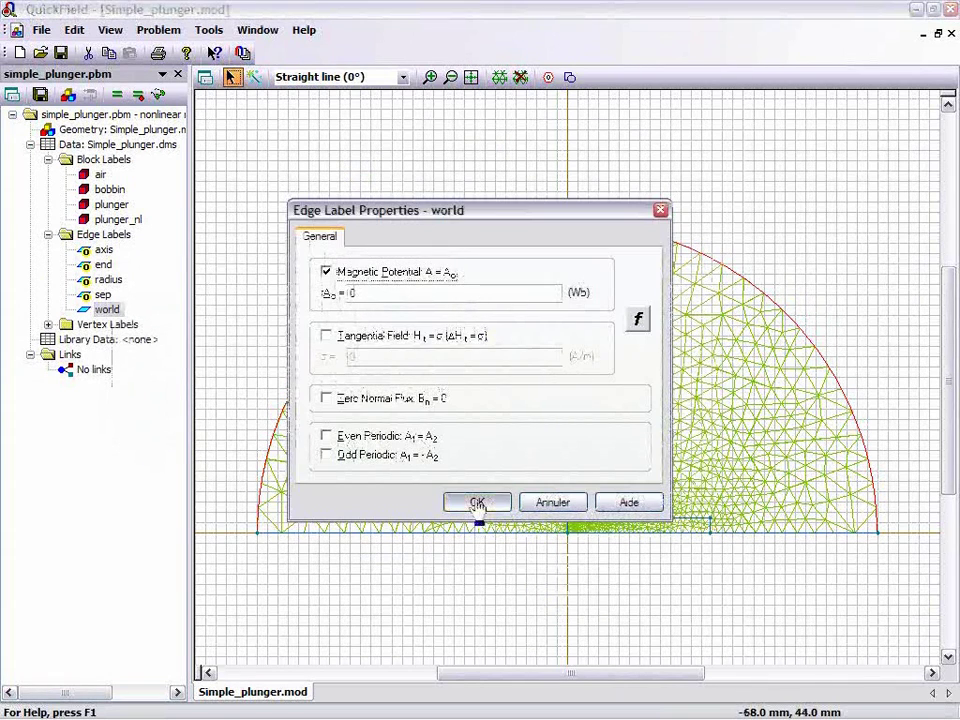
left_click(477, 503)
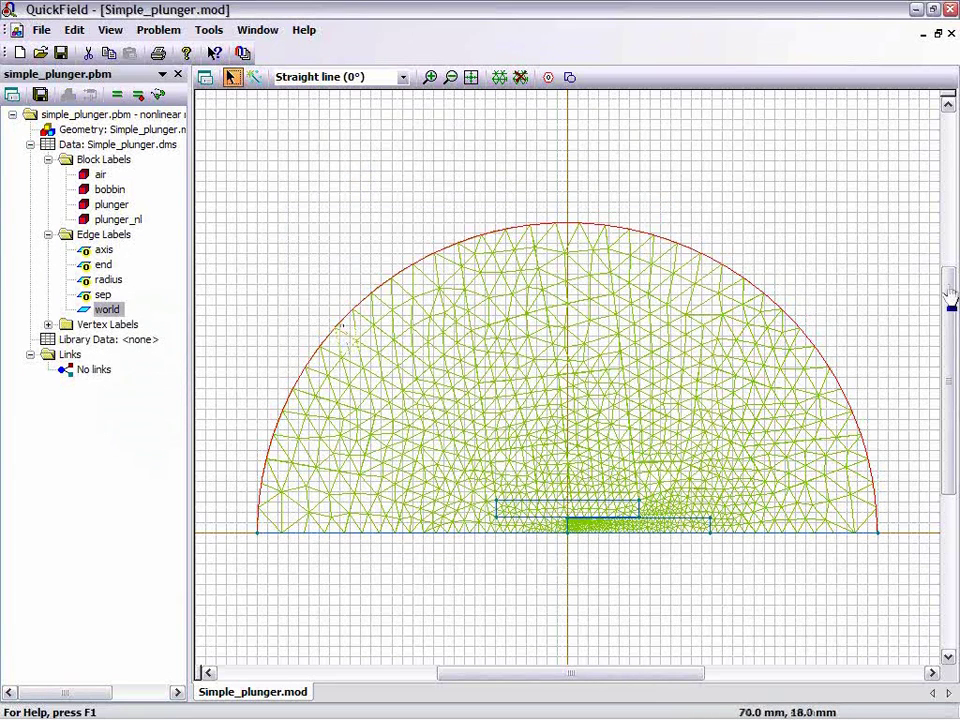